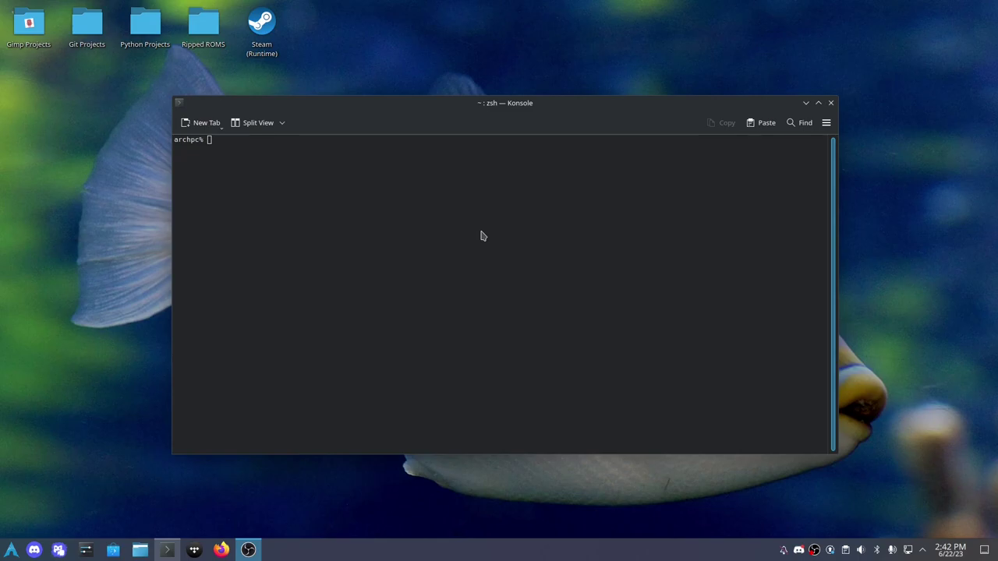
left_click(428, 183)
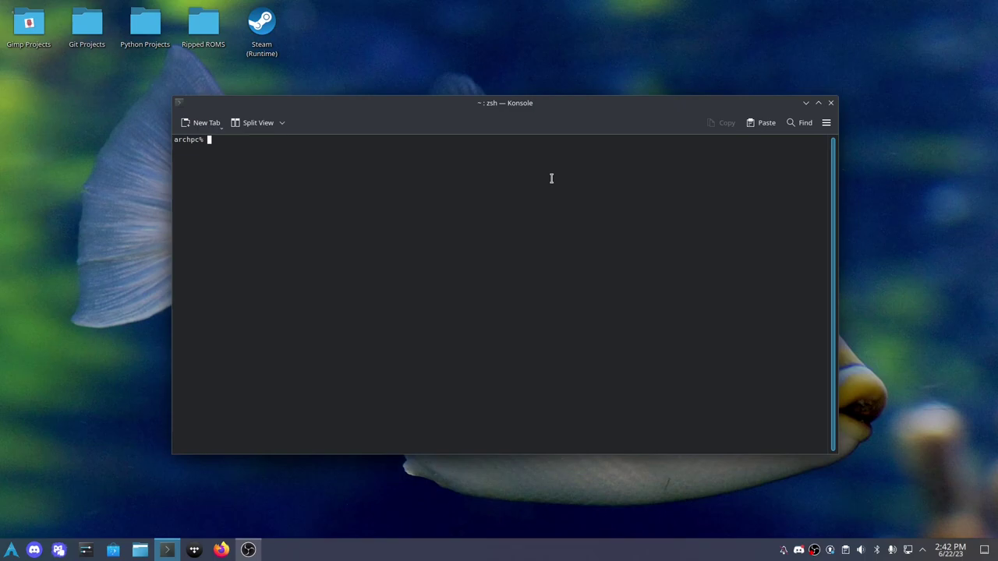
type("flatpak")
key("BackSpace")
key("BackSpace")
key("BackSpace")
key("BackSpace")
key("BackSpace")
key("BackSpace")
key("BackSpace")
type("sud")
key("BackSpace")
key("BackSpace")
key("BackSpace")
Step: Look up lutris with yay, highlight the extra/lutris entry in the package list, and close the terminal
type("yay lutris")
key("Return")
left_click_drag(181, 290, 450, 297)
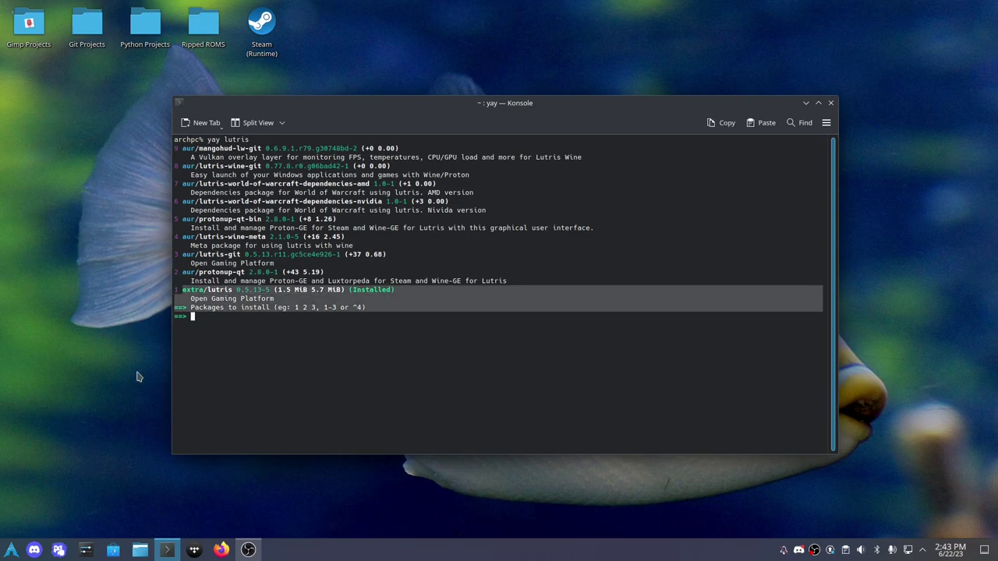
left_click(382, 331)
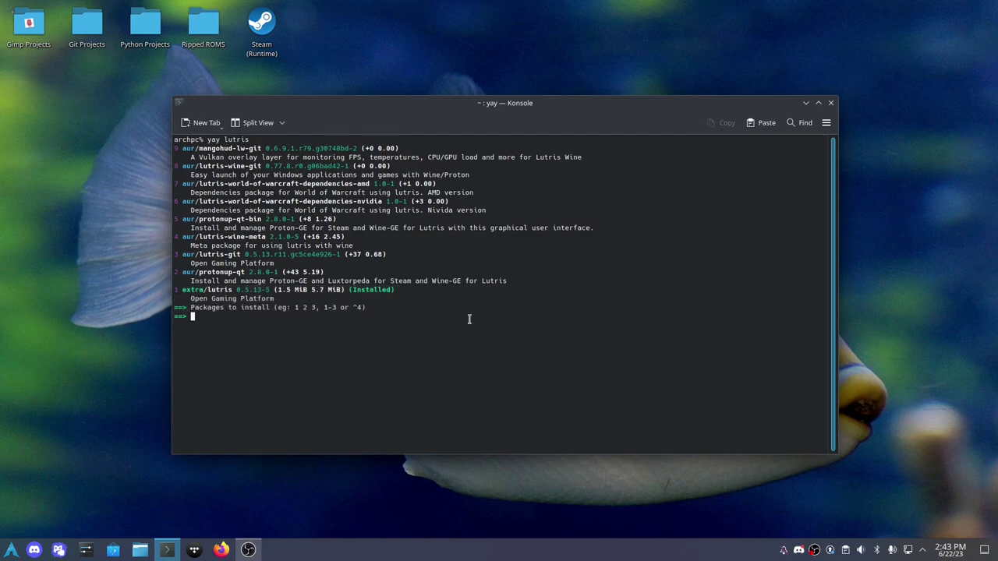
left_click(831, 103)
Step: Find and launch the Lutris application
key("super")
type("lutr")
left_click(245, 312)
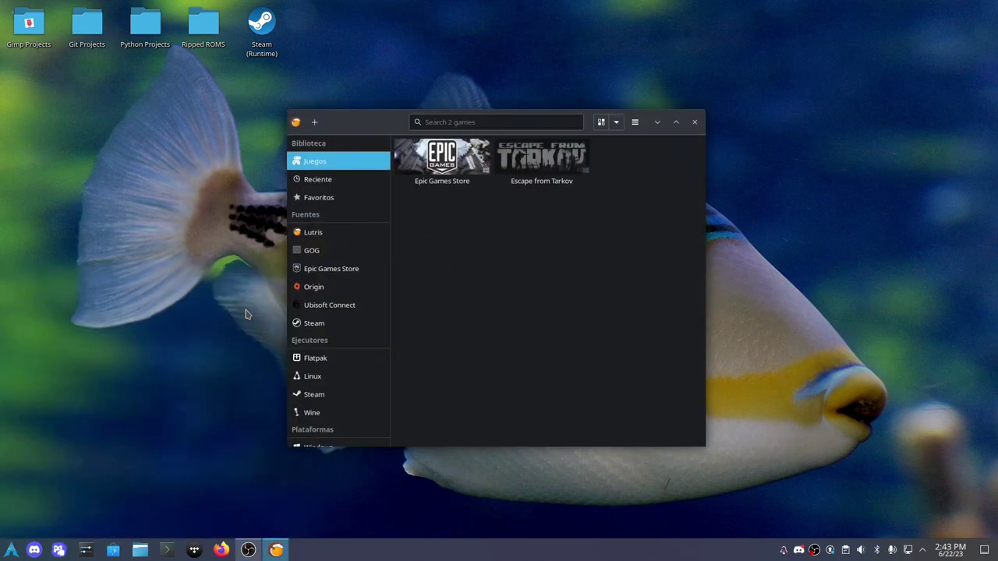
Step: Remove the uninstalled Escape from Tarkov entry from the game library and confirm the removal
left_click(544, 170)
right_click(543, 171)
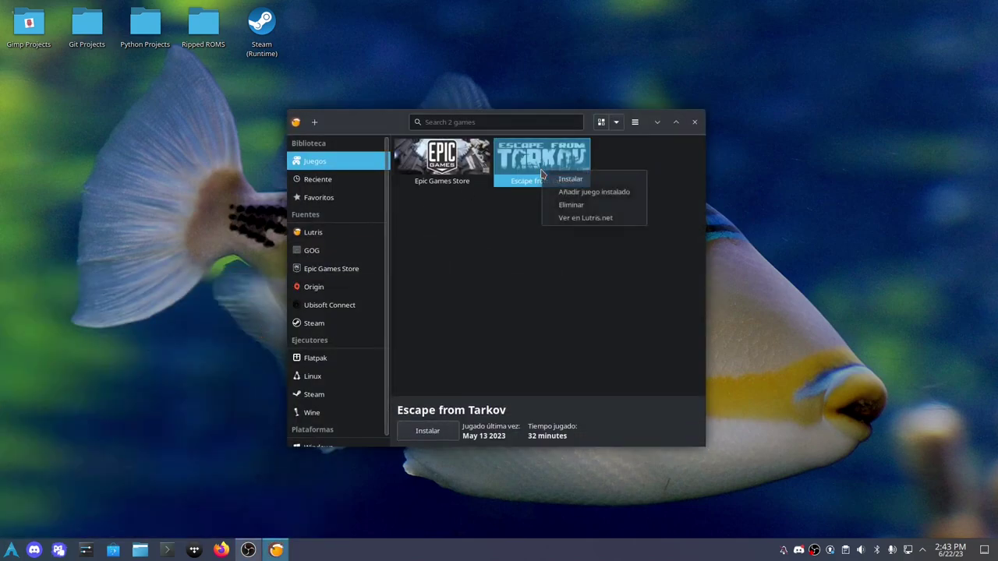
left_click(584, 204)
left_click(631, 311)
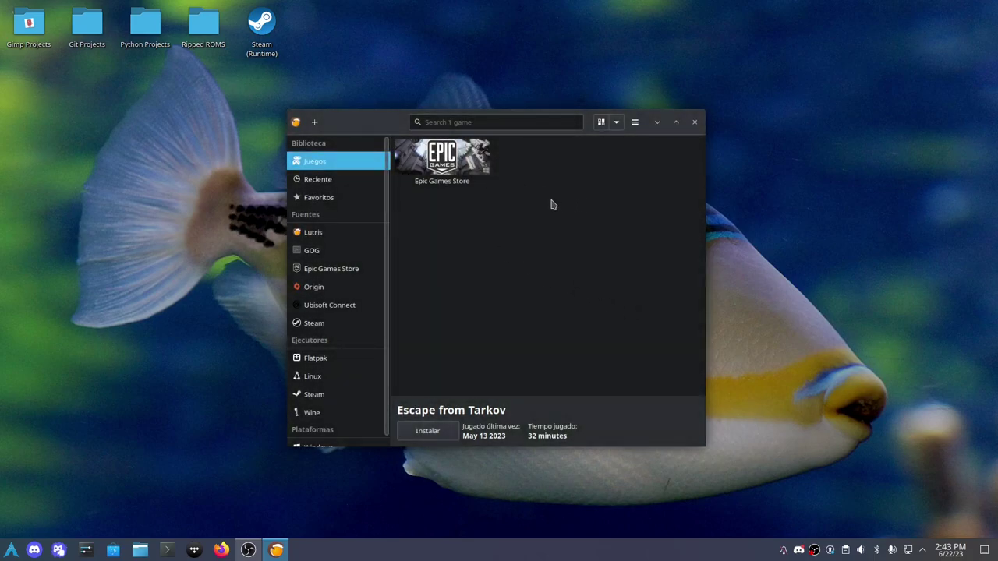
Step: Search the Lutris website installers for Escape from Tarkov and start the official Wine installer
left_click(315, 122)
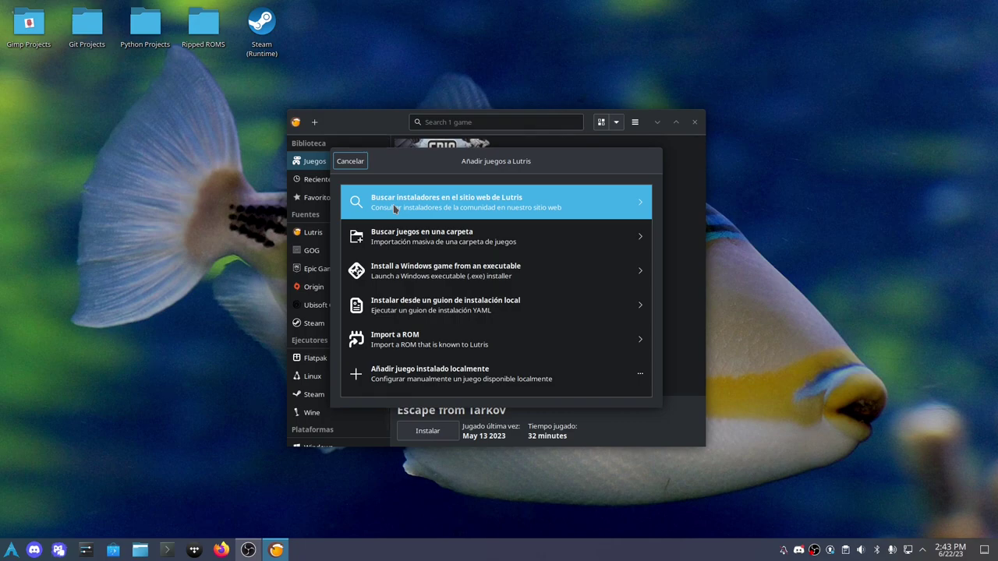
left_click(450, 205)
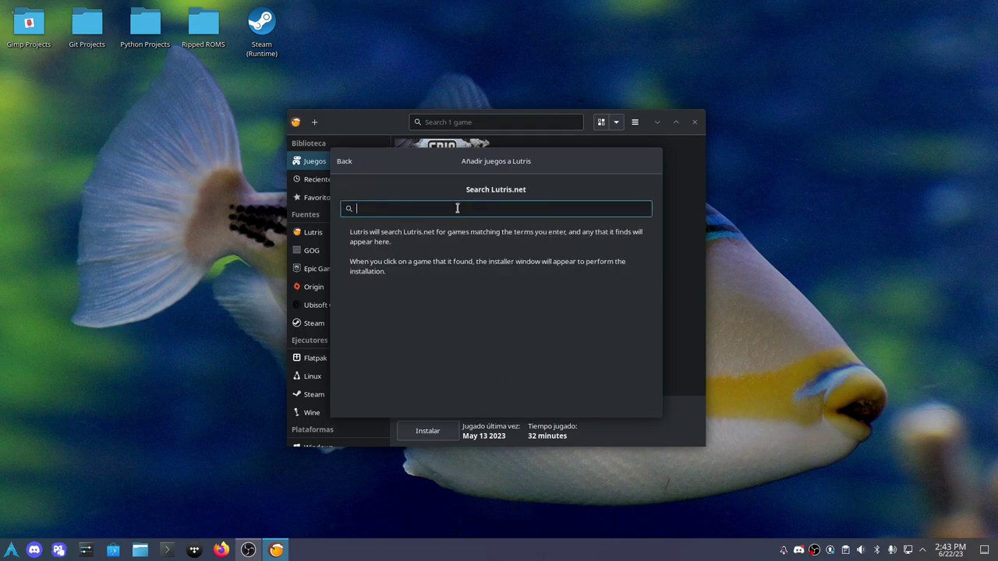
type("Escape from Tarkov")
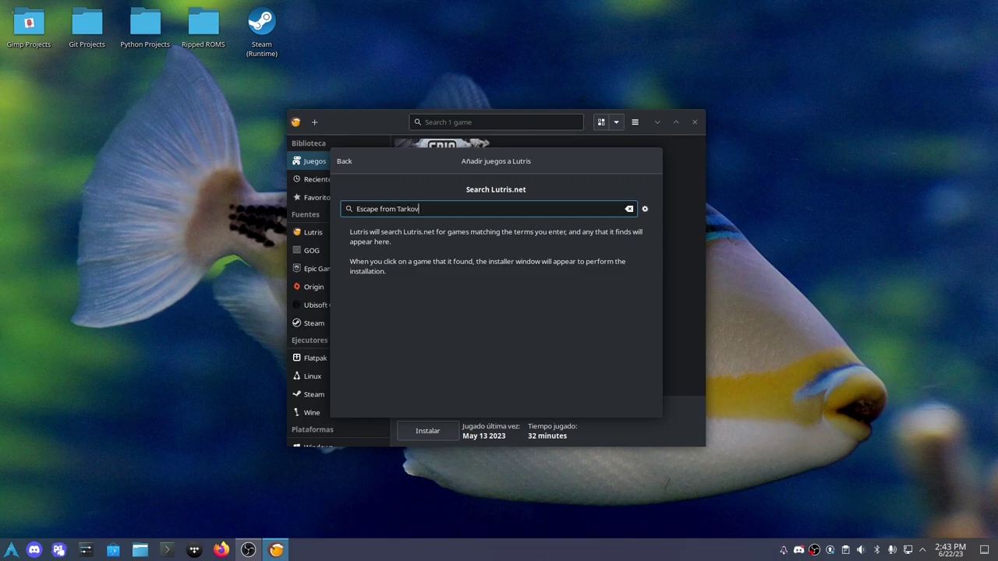
left_click(415, 246)
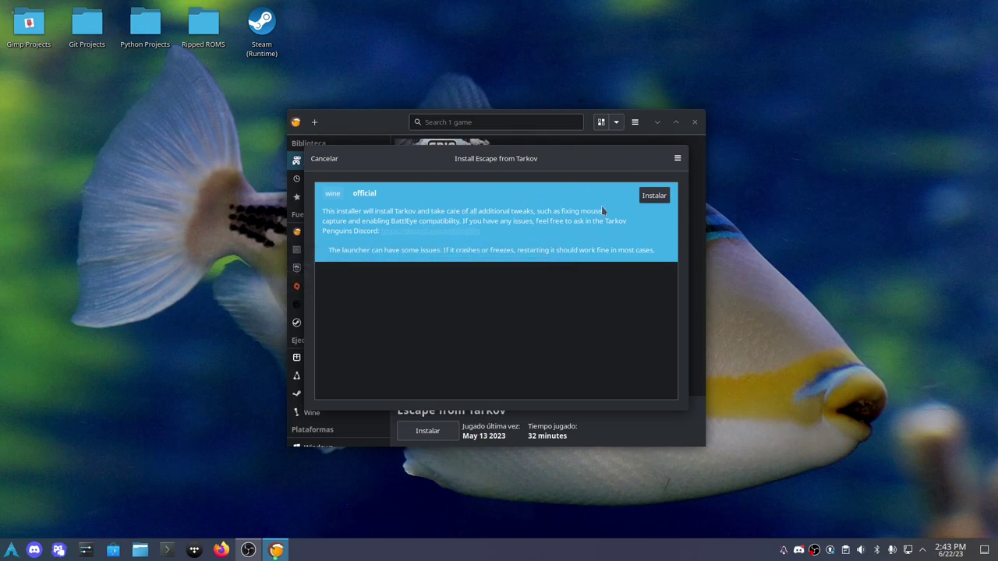
left_click(657, 197)
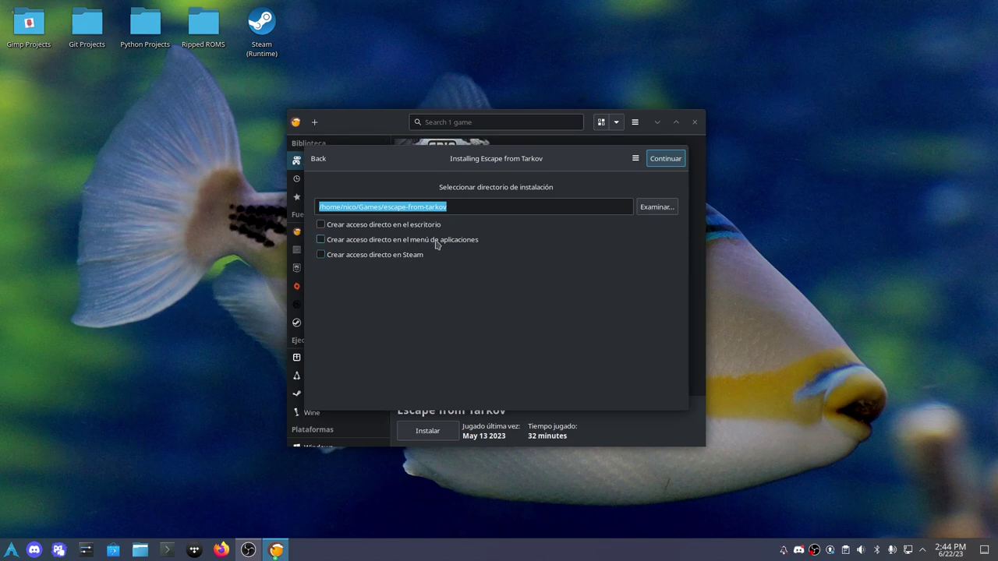
key("super")
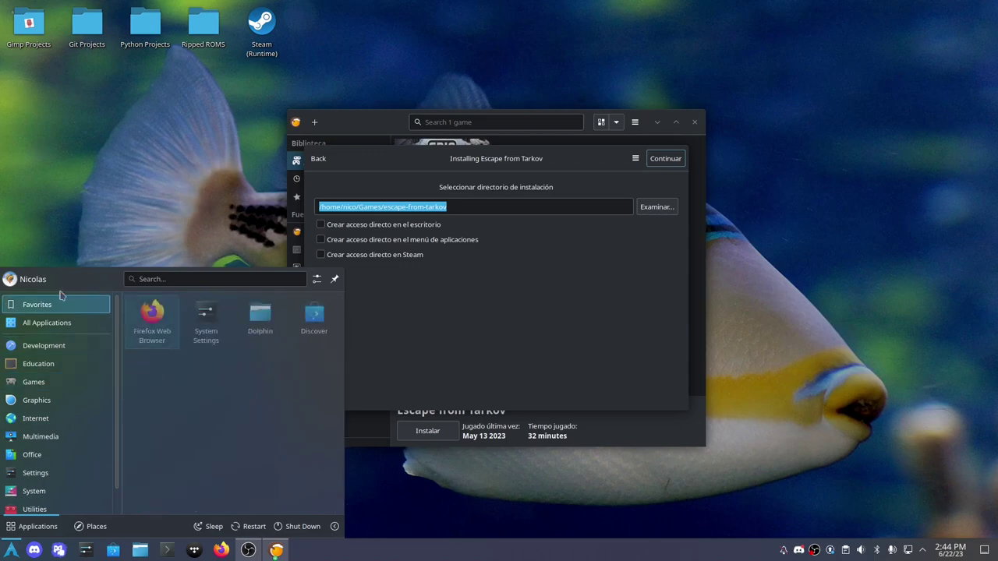
mouse_move(61, 433)
mouse_move(42, 331)
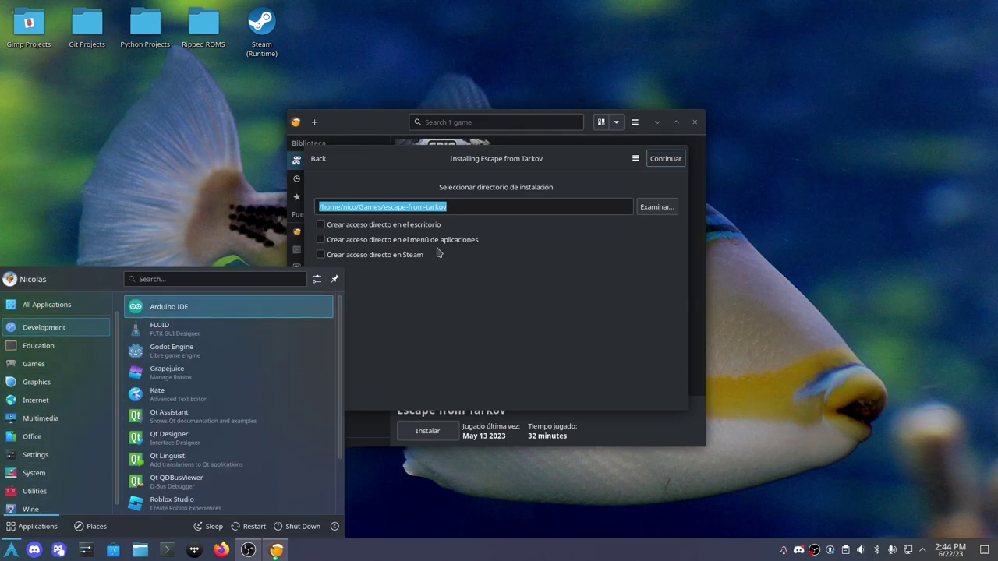
left_click(483, 197)
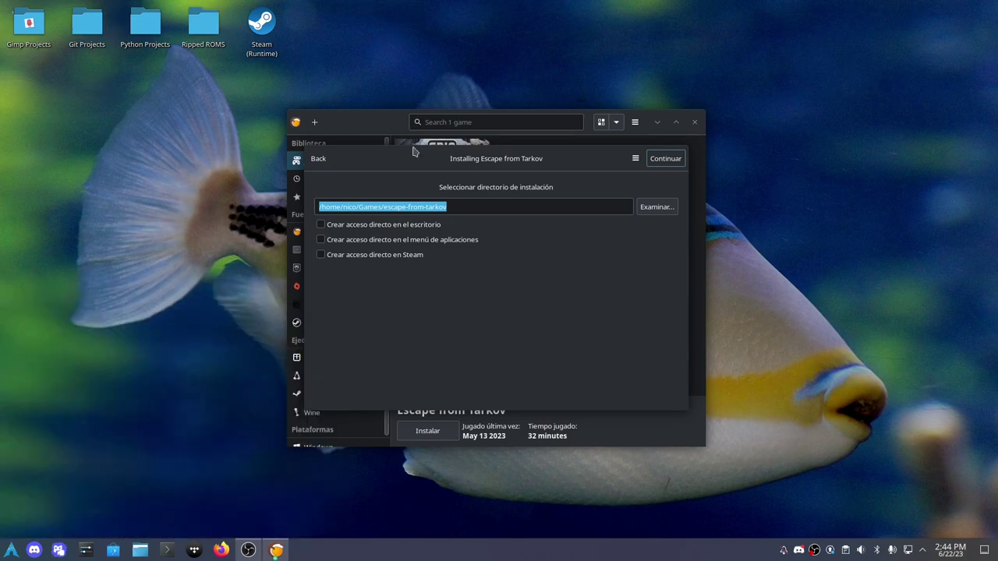
Step: Install Escape from Tarkov in the default directory with the Download file source, and close the finished installer
left_click(682, 161)
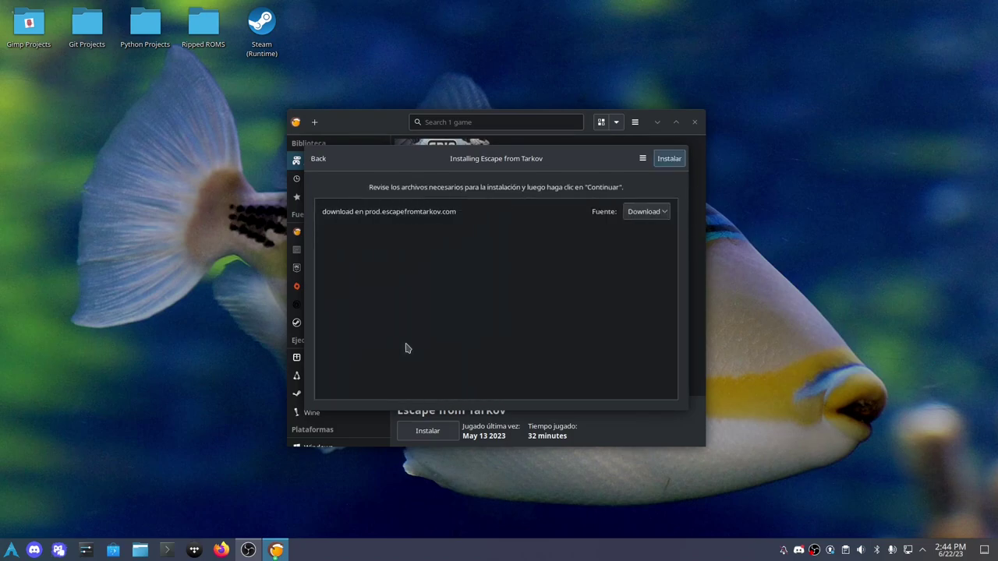
left_click(470, 209)
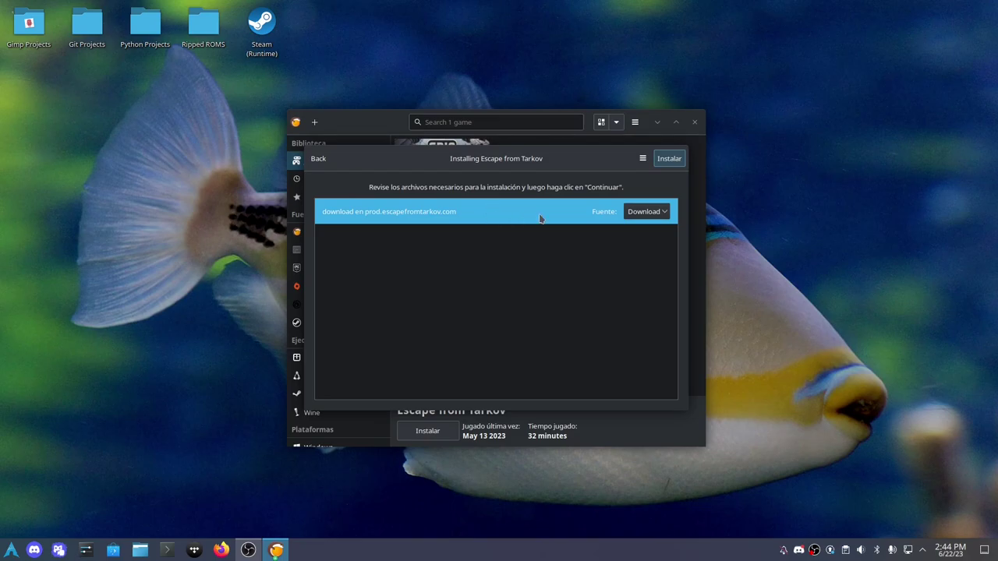
left_click(669, 158)
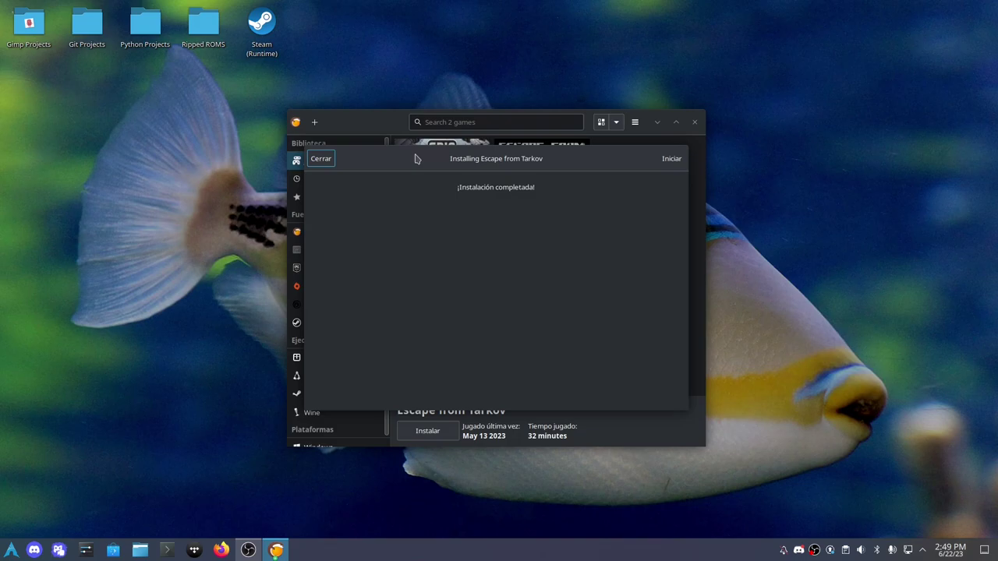
left_click(320, 160)
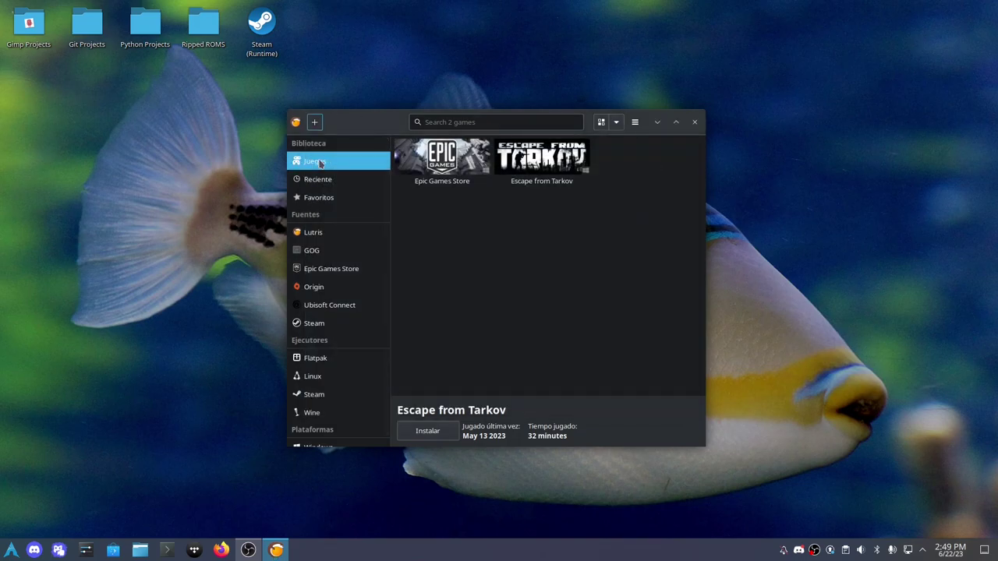
Step: Open the Escape from Tarkov configuration and examine its game options and the Wine versions offered in the runner options
right_click(548, 167)
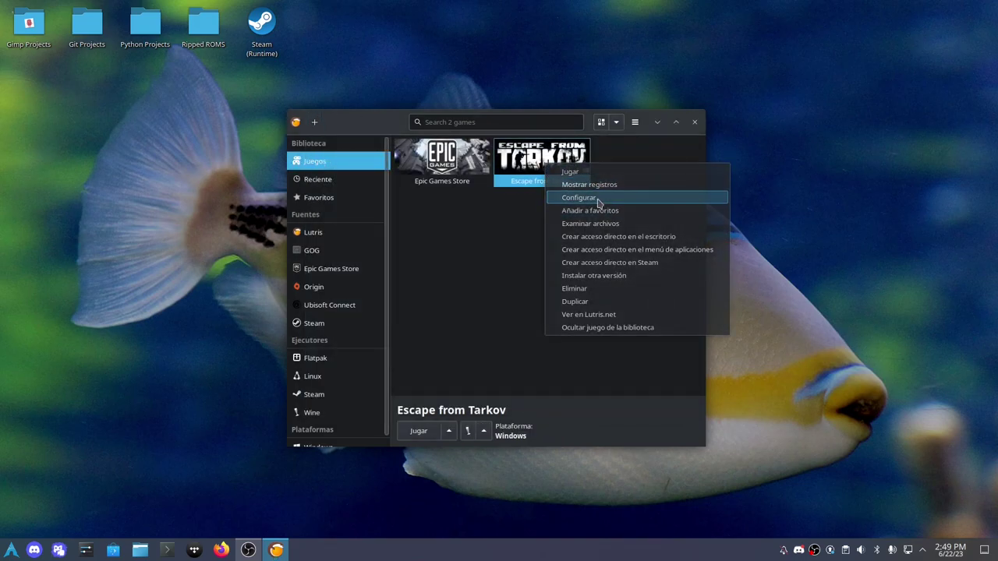
left_click(597, 199)
left_click(385, 145)
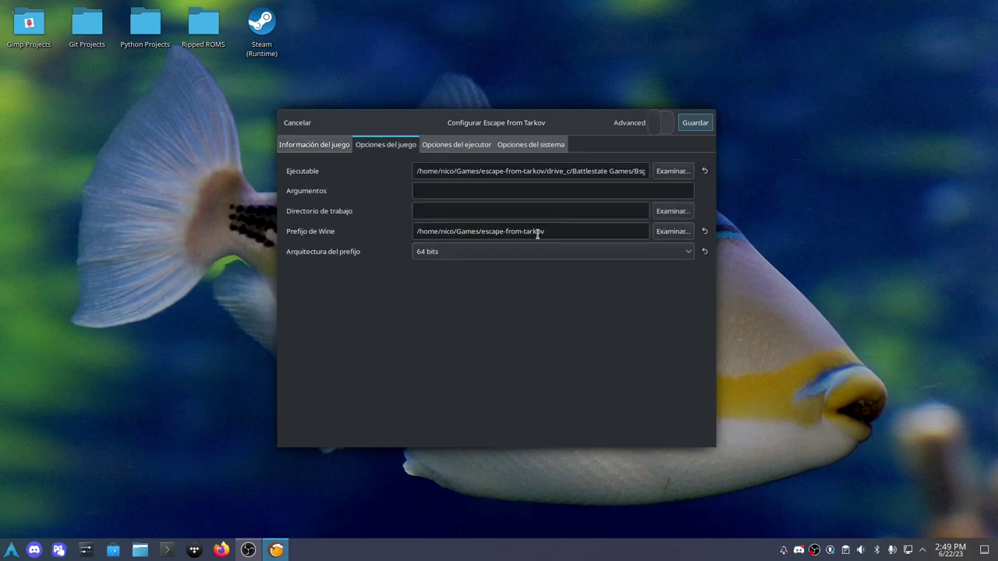
left_click(459, 145)
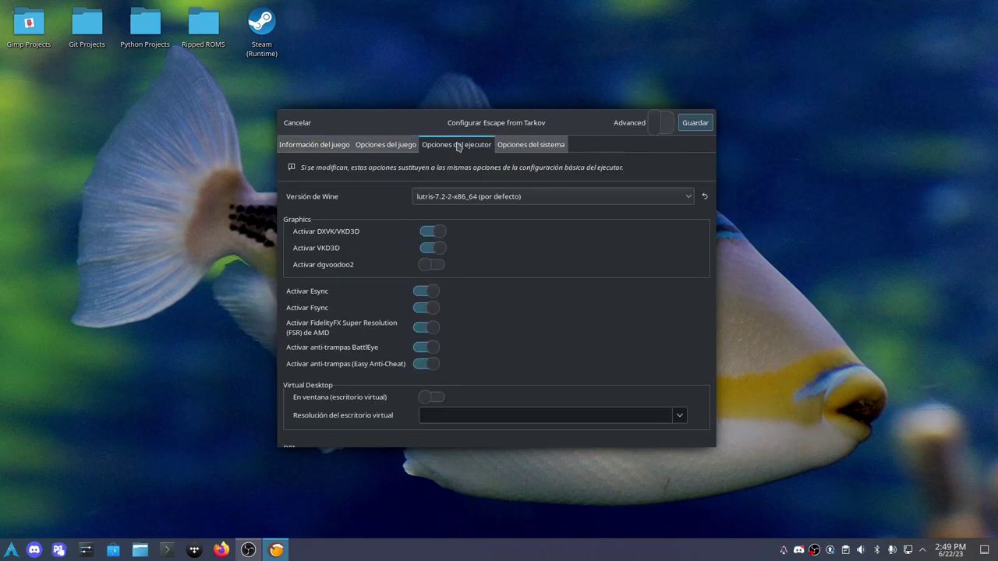
left_click(466, 199)
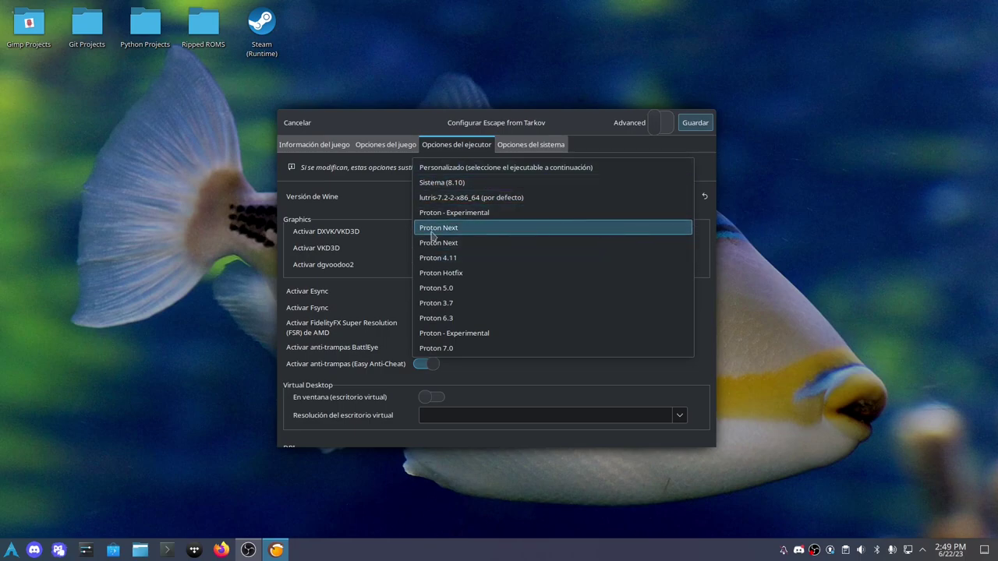
left_click(358, 290)
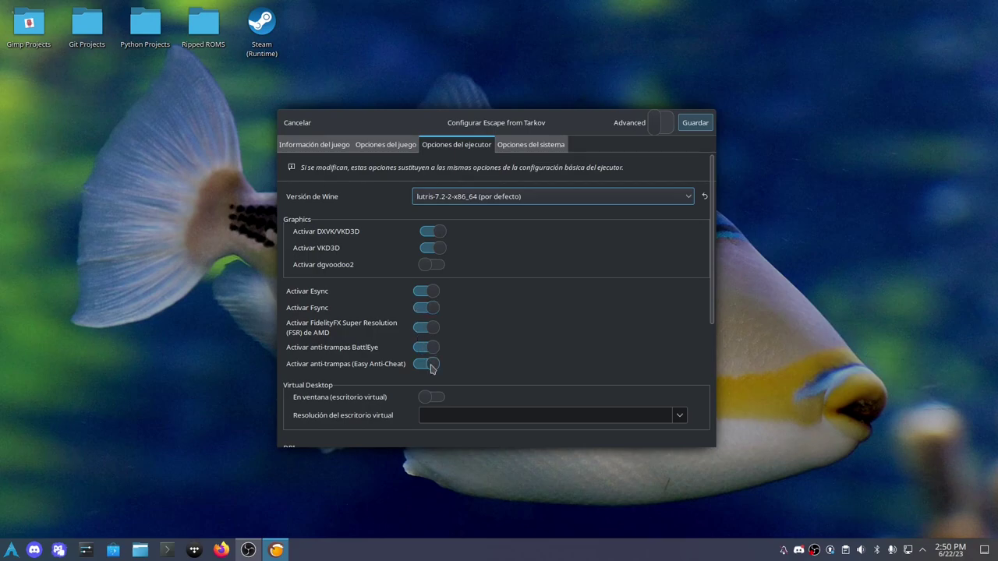
Step: Review the remaining runner, system and executable options for Escape from Tarkov, and save the configuration
left_click(427, 333)
left_click(424, 328)
scroll(334, 406, "down", 5)
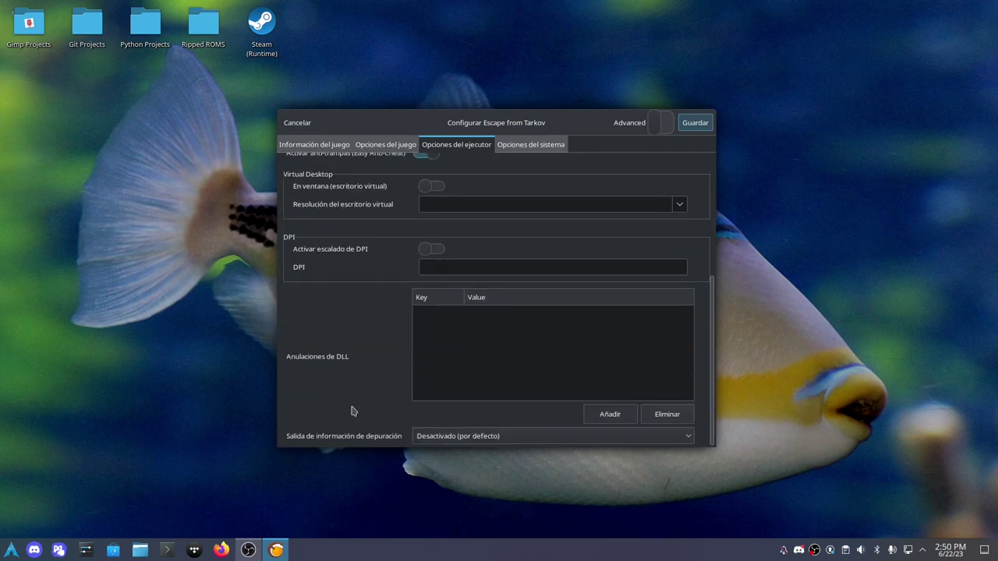
left_click(527, 147)
scroll(367, 265, "down", 4)
scroll(362, 286, "down", 2)
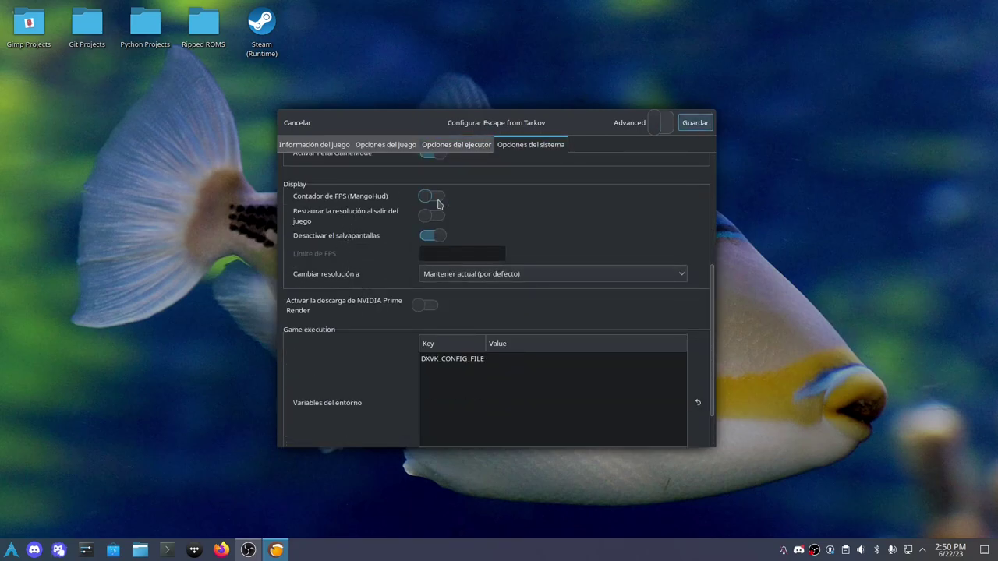
left_click(385, 145)
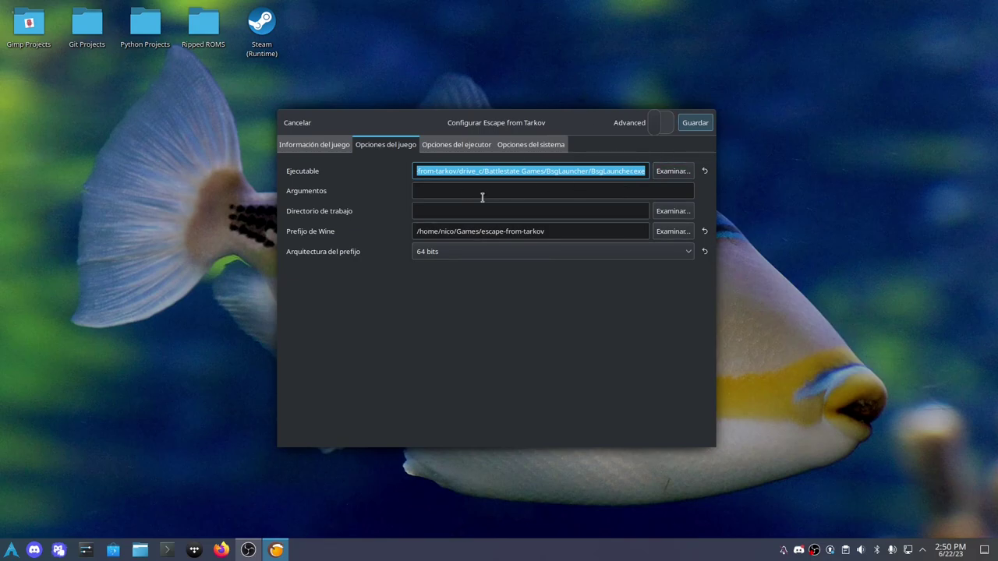
left_click(694, 122)
Step: Launch Escape from Tarkov and set the launcher language to Español
left_click(419, 430)
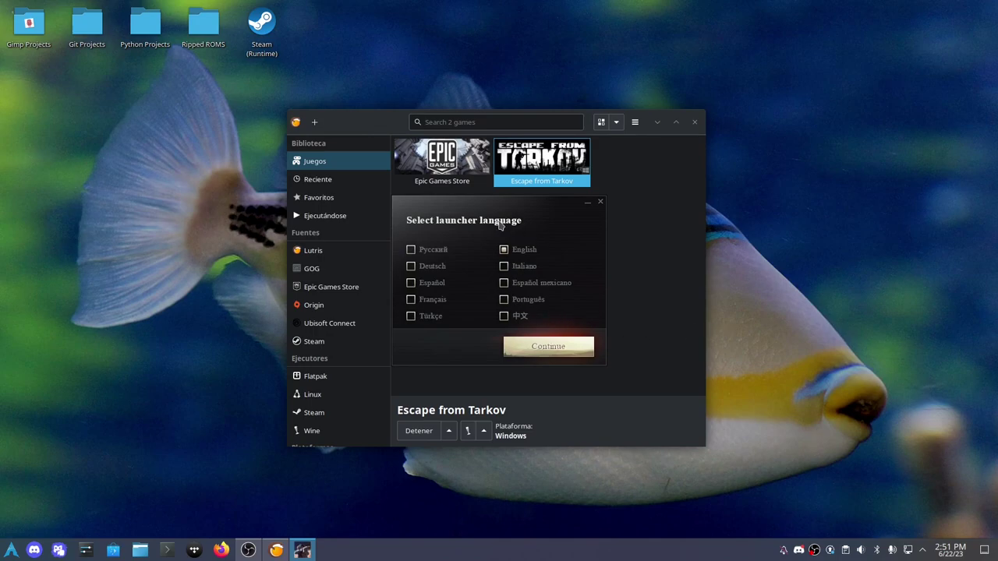
left_click(424, 283)
left_click(560, 354)
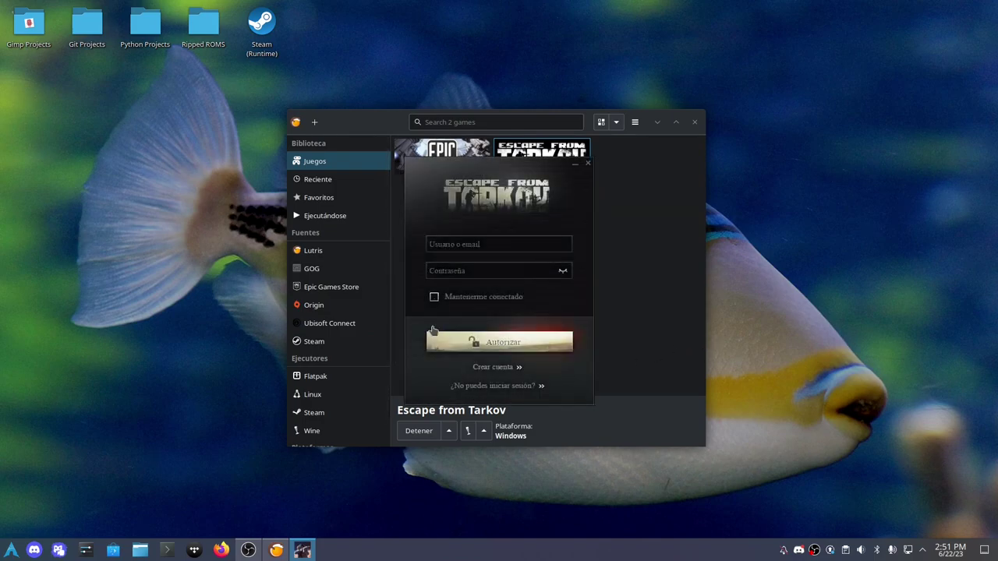
Step: Sign in to the launcher with the account username and password, and start installing the game to C:\Battlestate Games\EFT
left_click(496, 242)
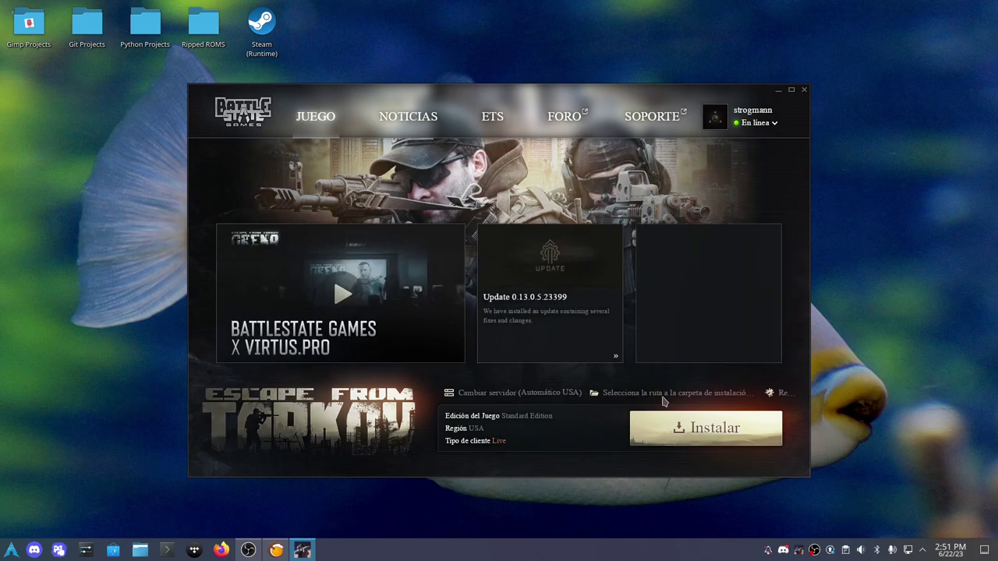
left_click(678, 433)
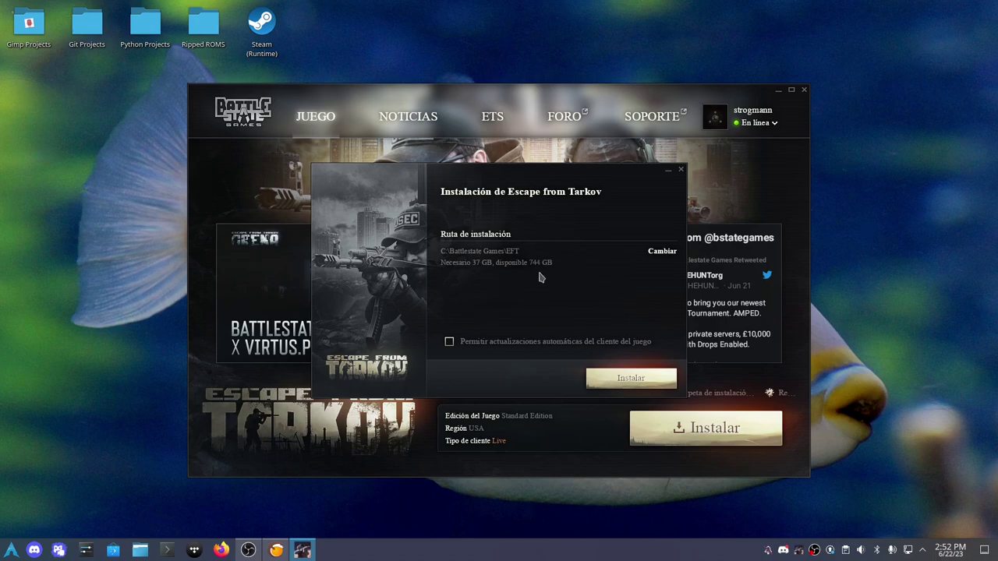
left_click(628, 379)
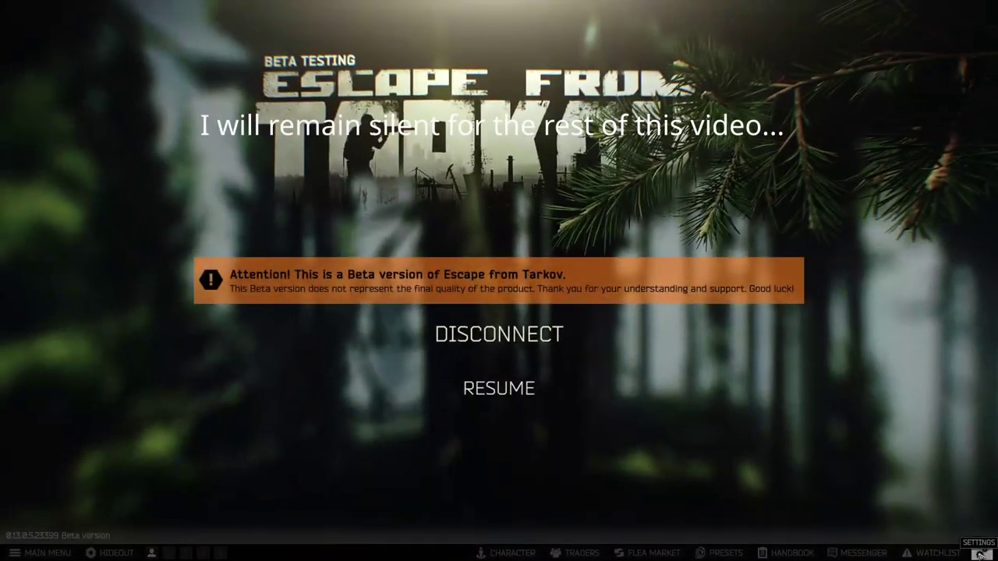
Step: View the in-game graphics settings and lower the mouse sensitivity to 0.34 in the keyboard and mouse controls
left_click(978, 554)
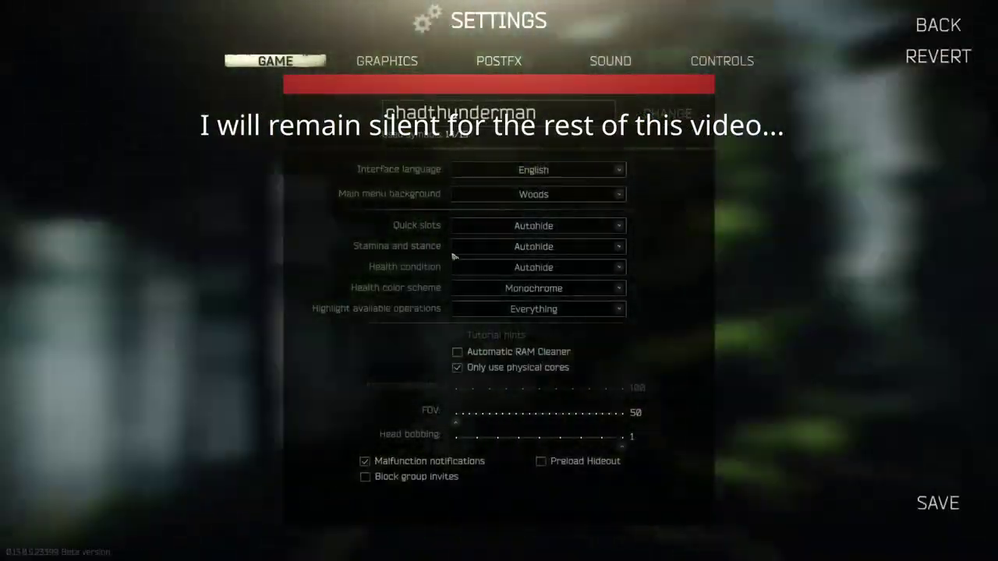
left_click(388, 61)
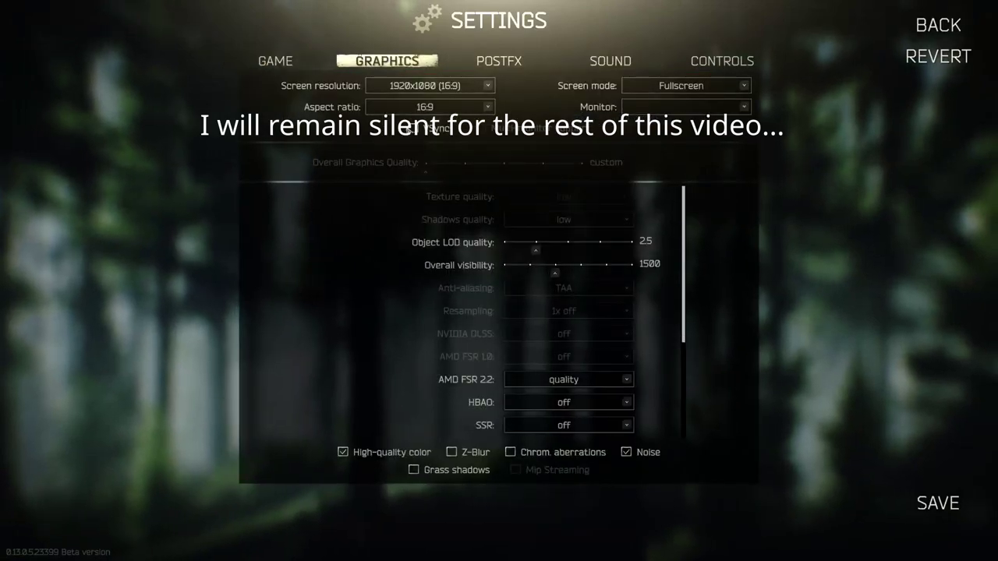
left_click(711, 62)
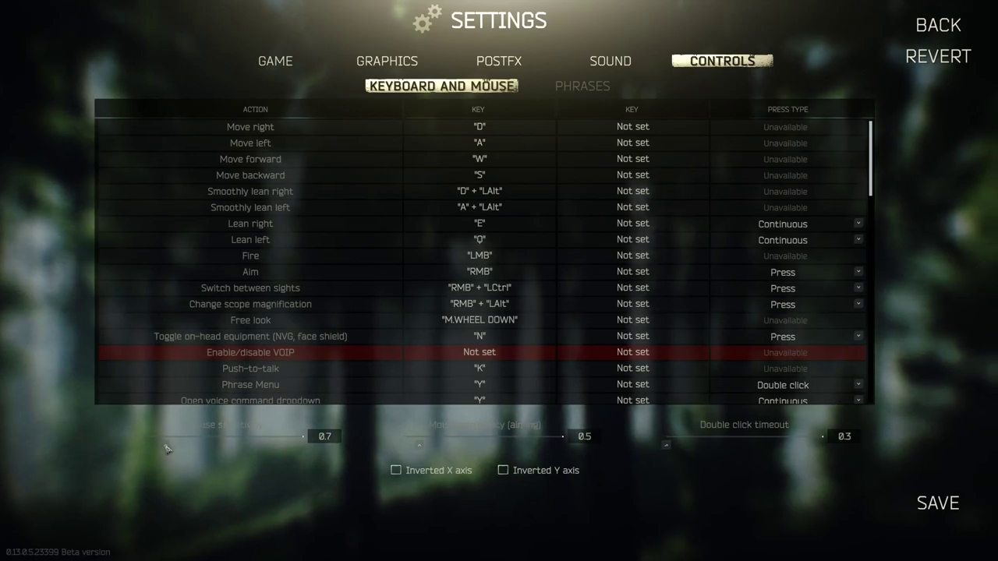
left_click_drag(166, 450, 156, 454)
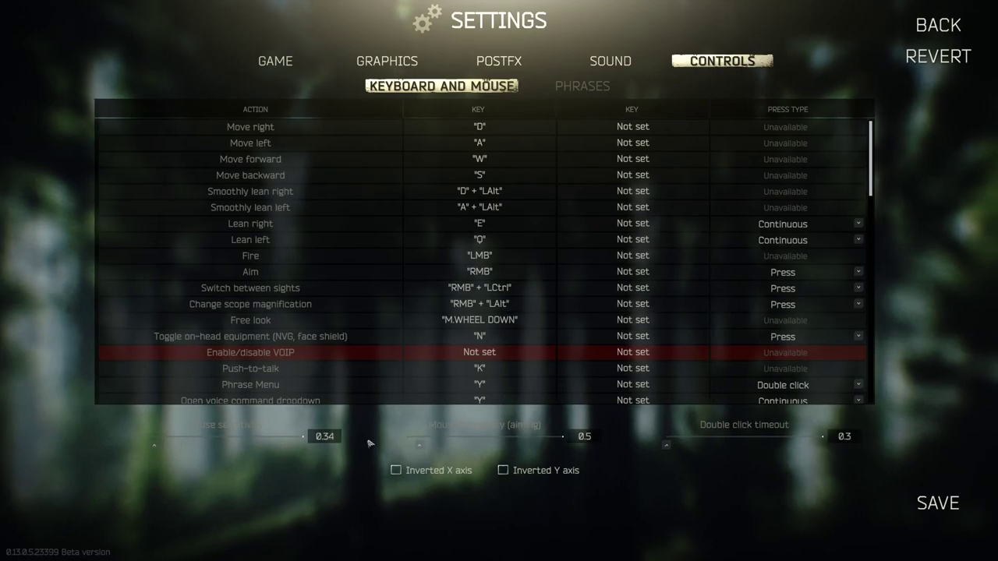
Step: Set the aiming mouse sensitivity to 0.22, save the settings and resume the raid
left_click_drag(434, 446, 414, 448)
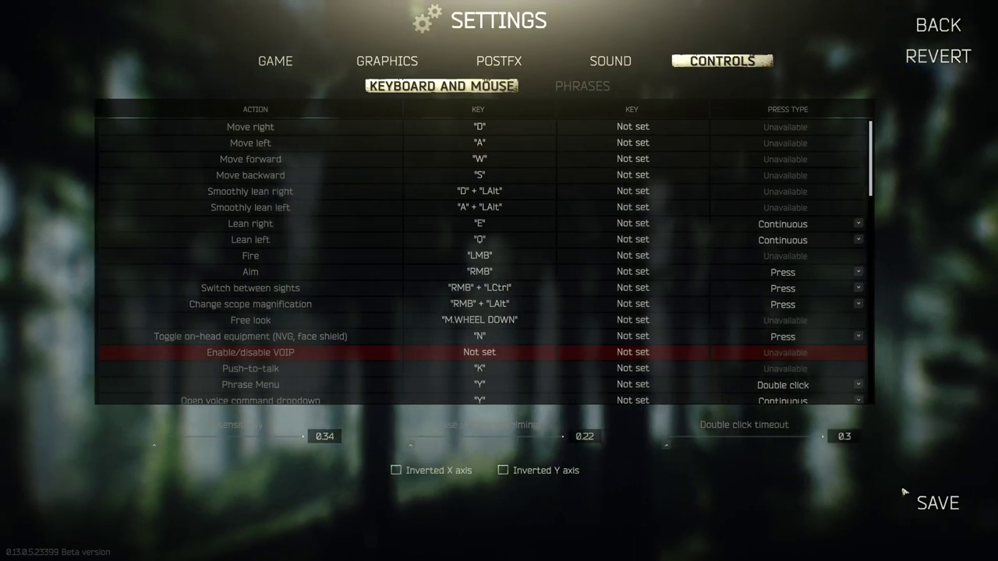
left_click(940, 500)
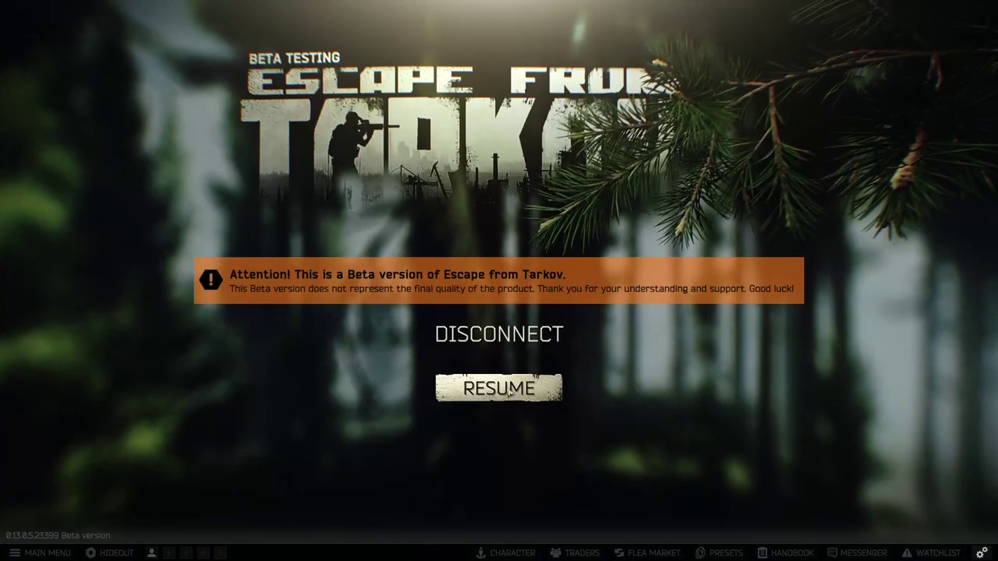
left_click(511, 394)
Step: Raise the FOV to 75 in the game settings and look over the PostFX and graphics options
key("Escape")
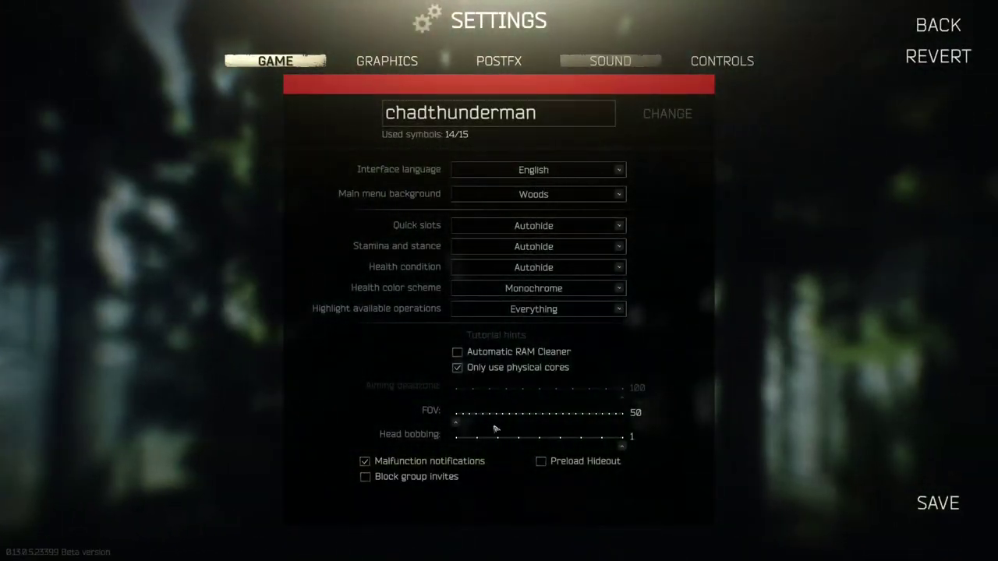
left_click_drag(457, 423, 629, 429)
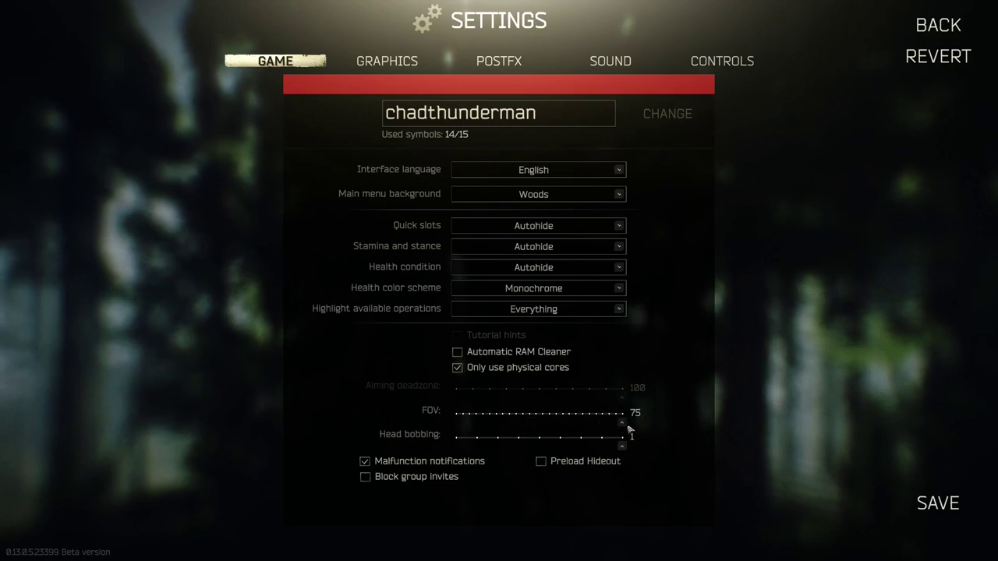
left_click(508, 62)
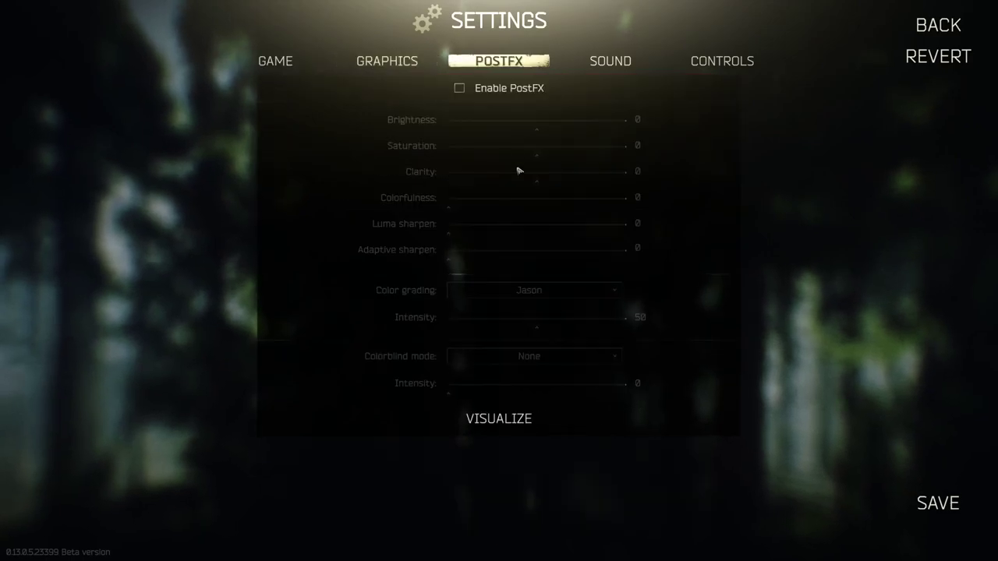
left_click(390, 62)
Step: Lower the mouse sensitivity to 0.13 and the aiming sensitivity to 0.1, save the settings and resume the raid
left_click(722, 61)
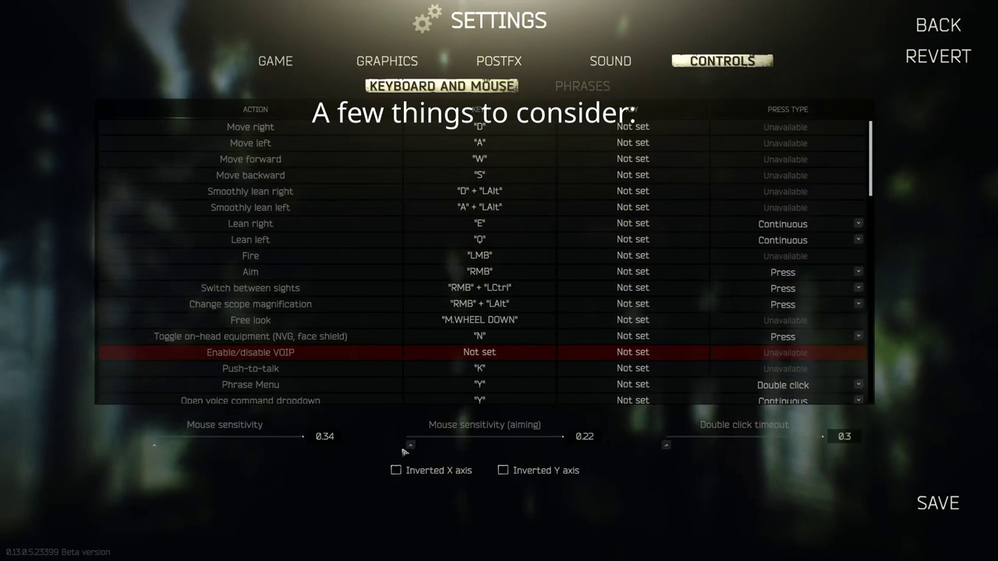
left_click_drag(154, 449, 146, 450)
left_click_drag(415, 445, 408, 447)
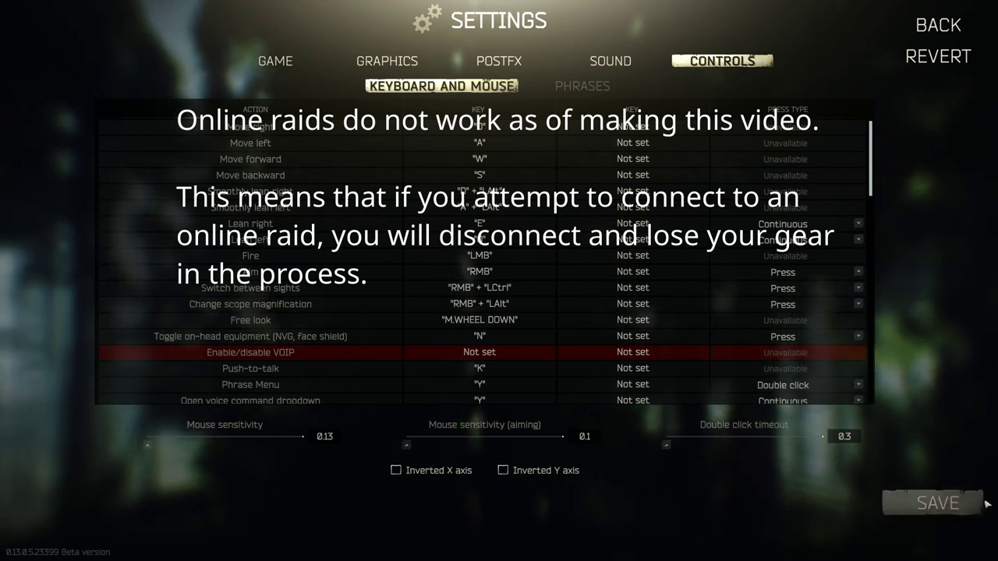
left_click(917, 497)
left_click(546, 380)
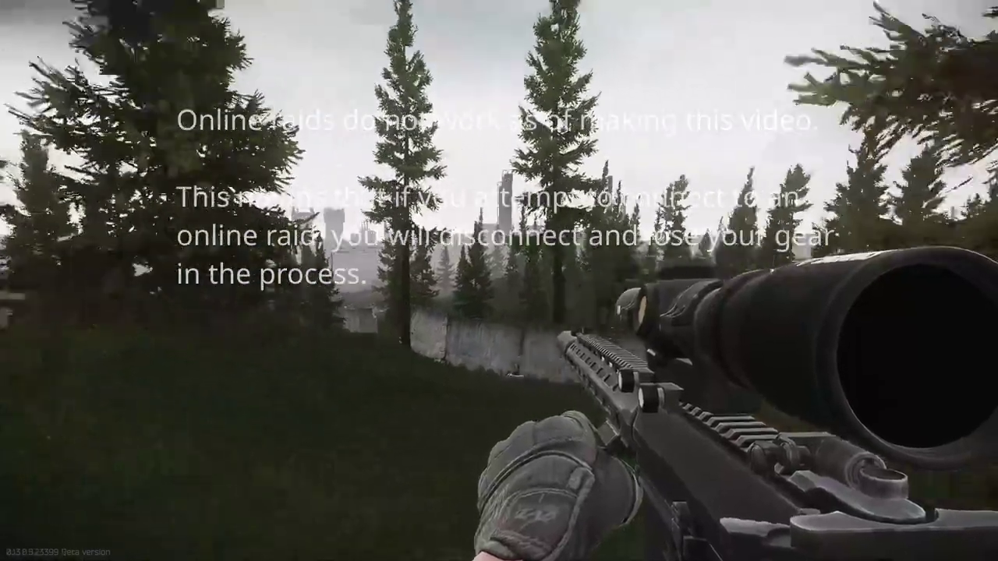
Step: Turn on the performance overlay in the raid with the console command fps 1
key("shift+w")
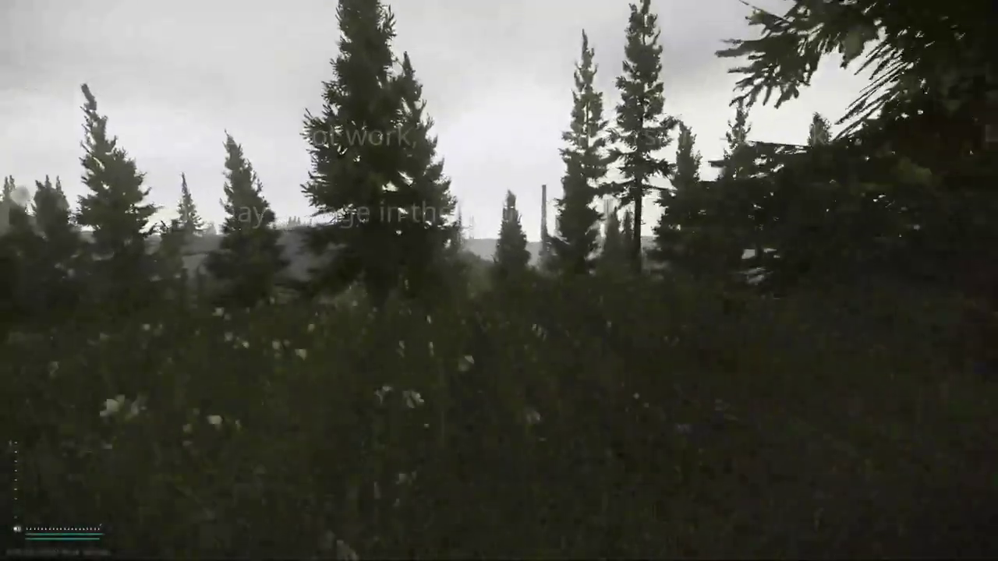
key("grave")
type("fps 1")
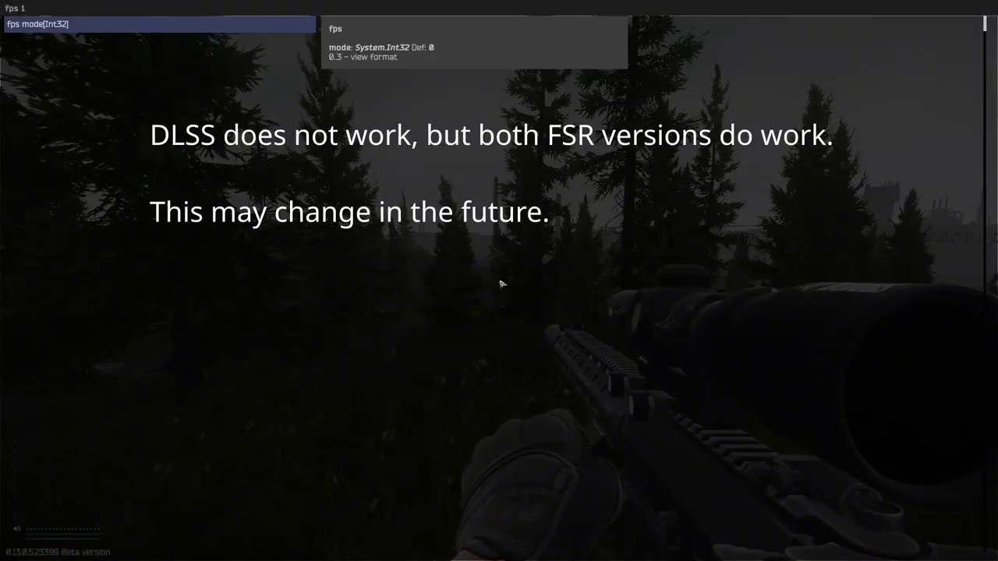
key("Return")
key("grave")
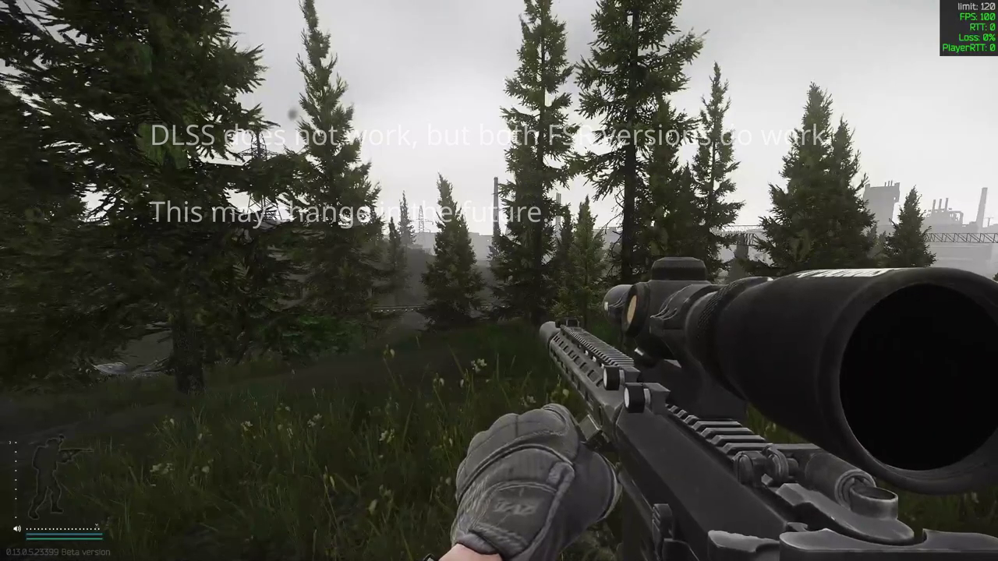
Step: Set the Game FPS Limit to 144 in the graphics settings, save them and resume the raid
key("Escape")
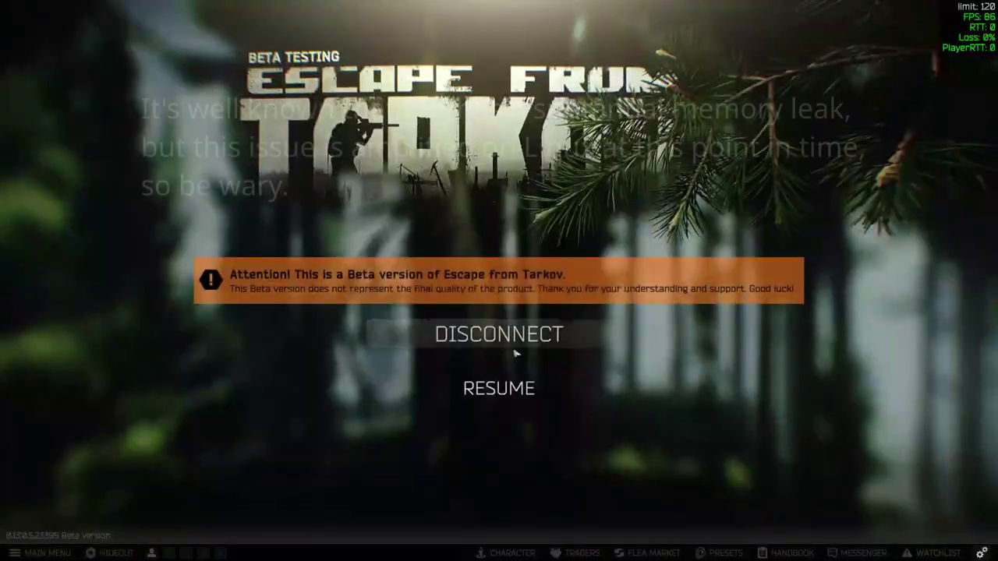
left_click(913, 548)
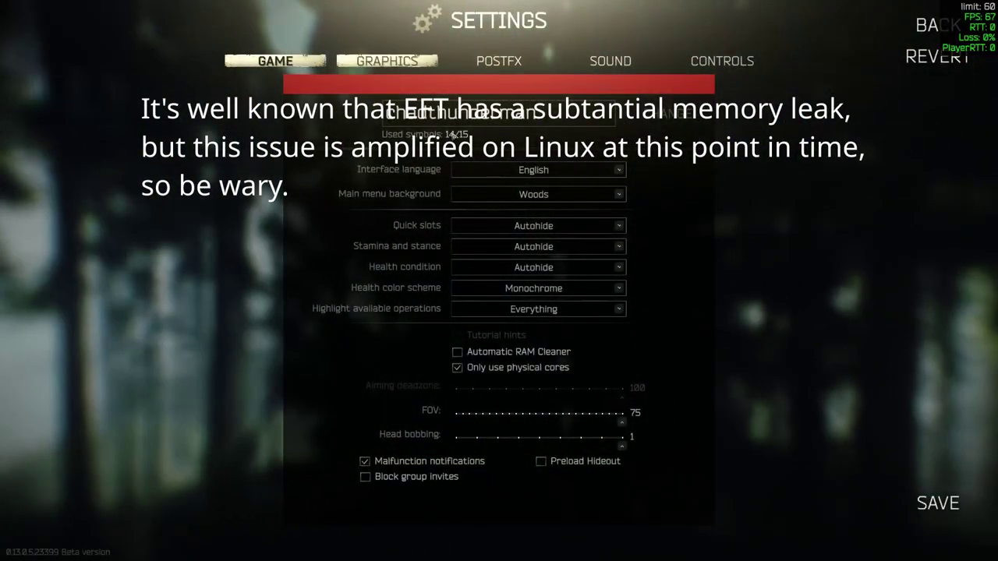
left_click(387, 61)
scroll(563, 359, "down", 5)
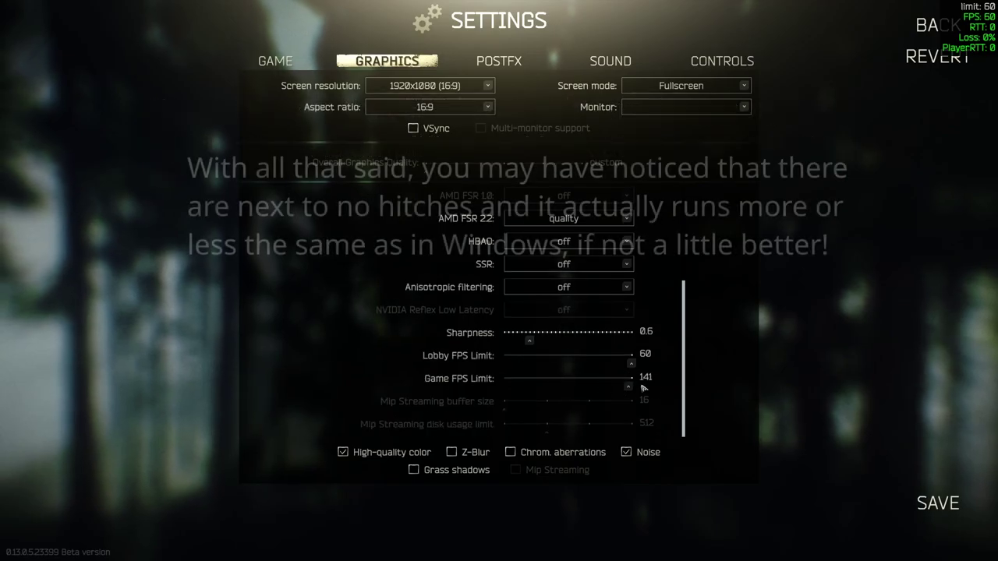
left_click(938, 503)
left_click(497, 385)
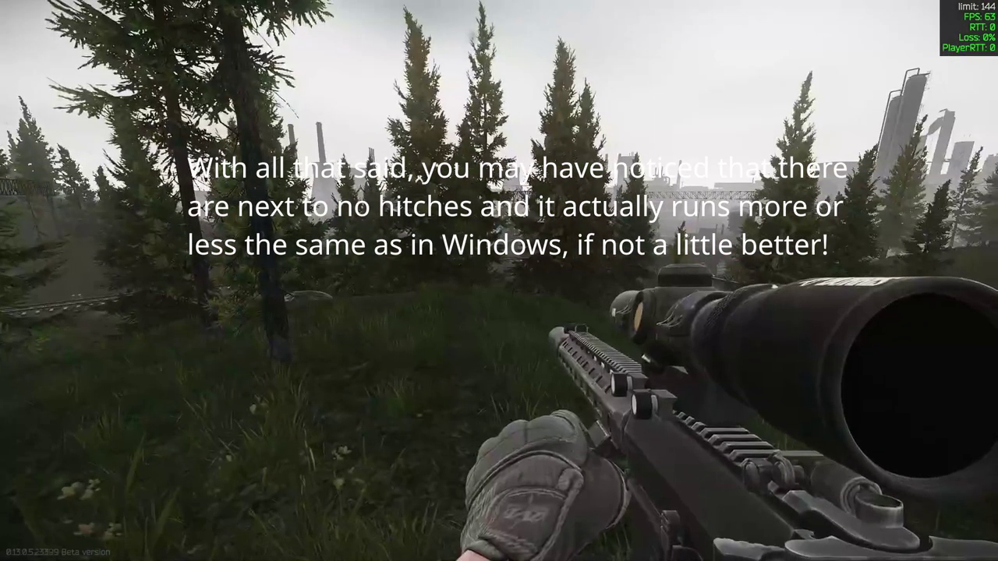
Step: Run through the forest to the campsite with the tent, checking the view through the 4x scope on the way
key("w")
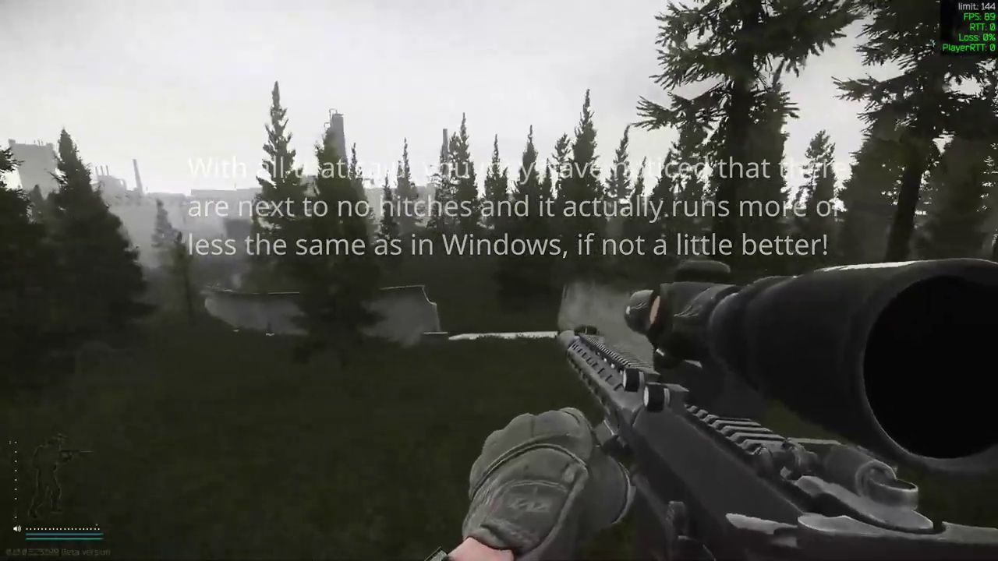
right_click(499, 281)
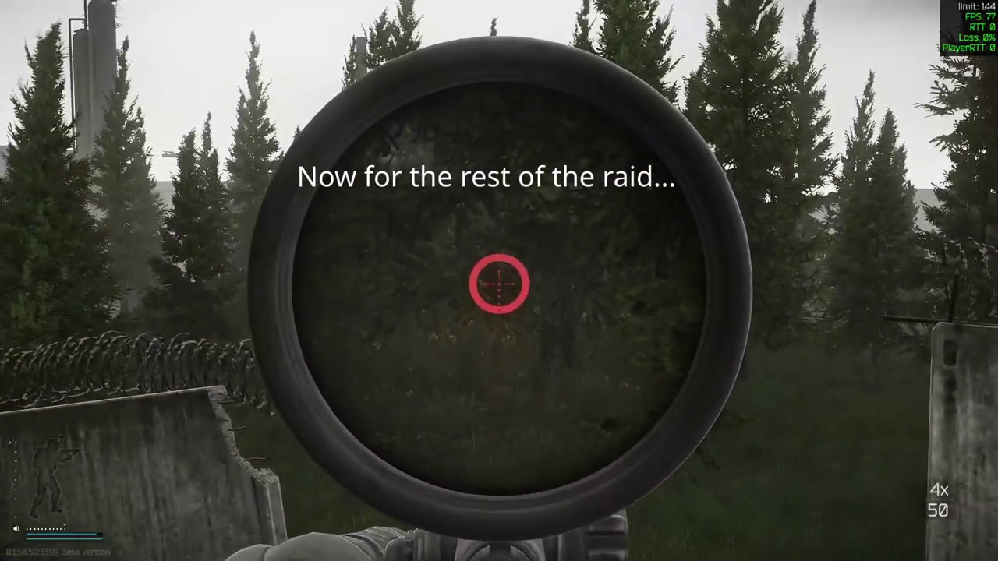
right_click(499, 281)
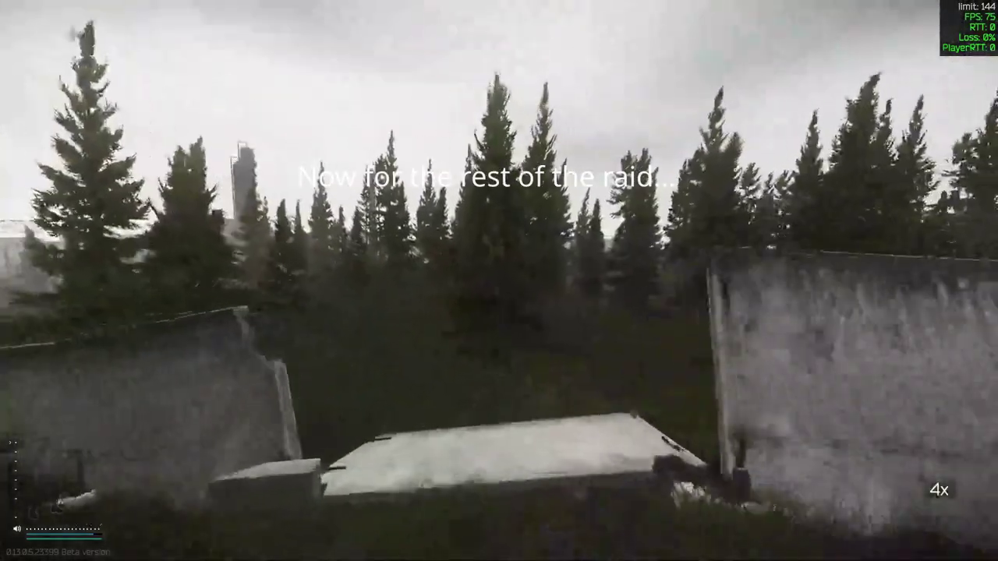
key("w")
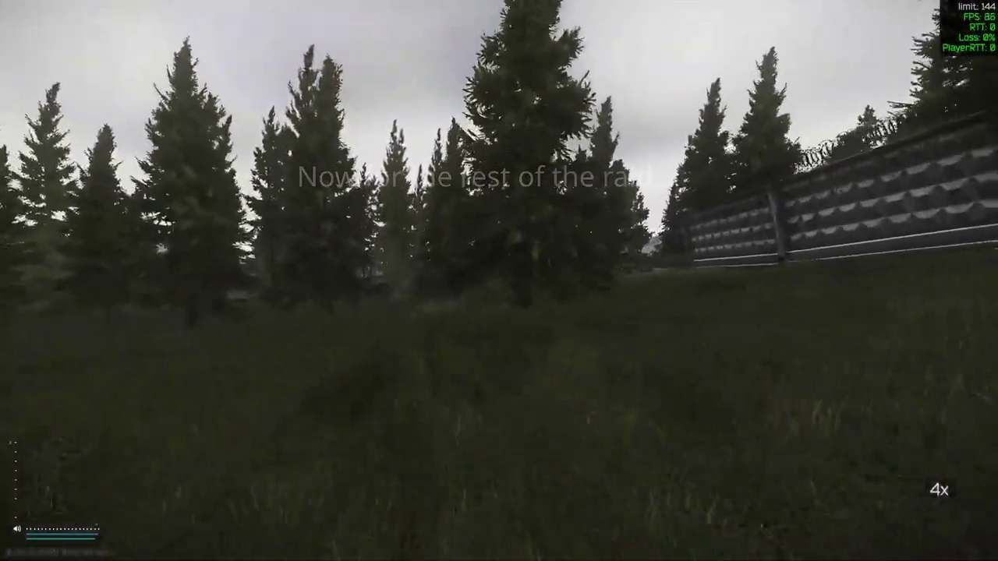
key("w")
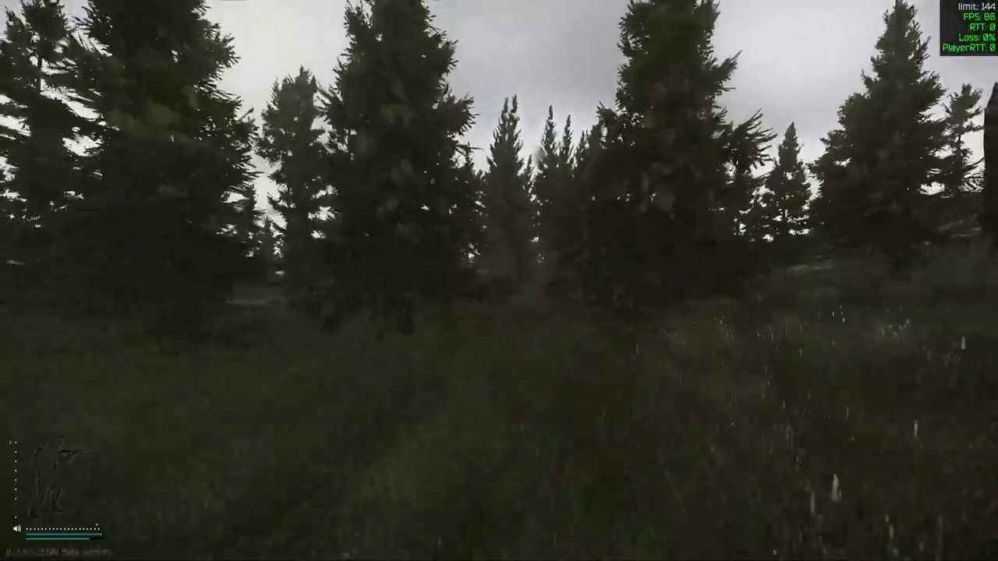
key("w")
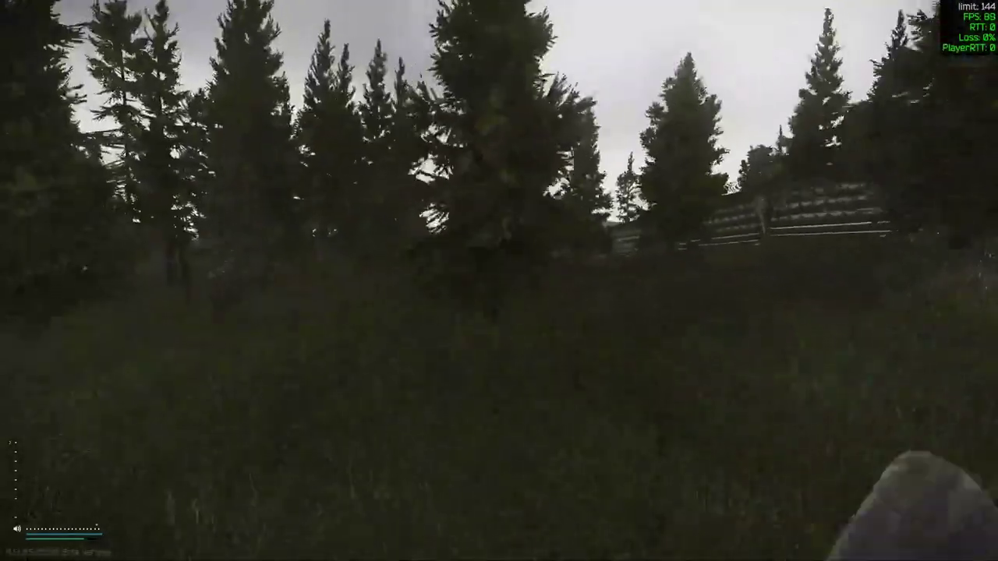
key("w")
key("w")
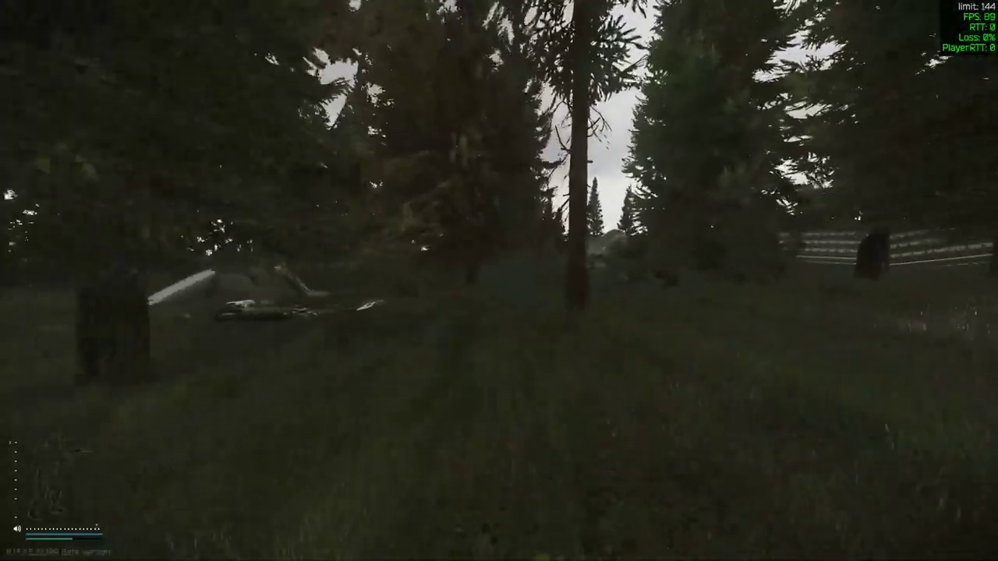
key("w")
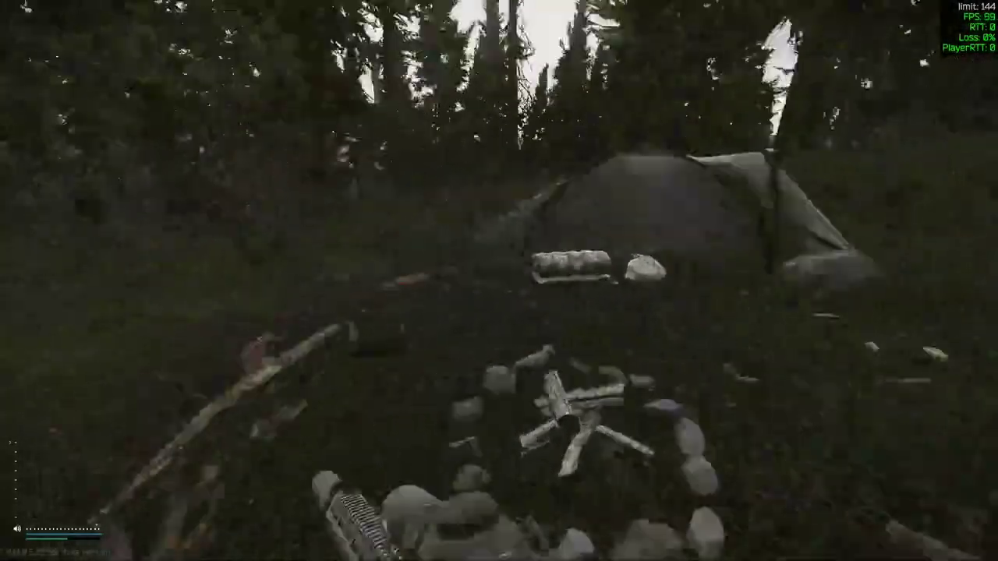
Step: Search the duffle bag at the campsite, move the Hose into the backpack and run on into the forest
key("f")
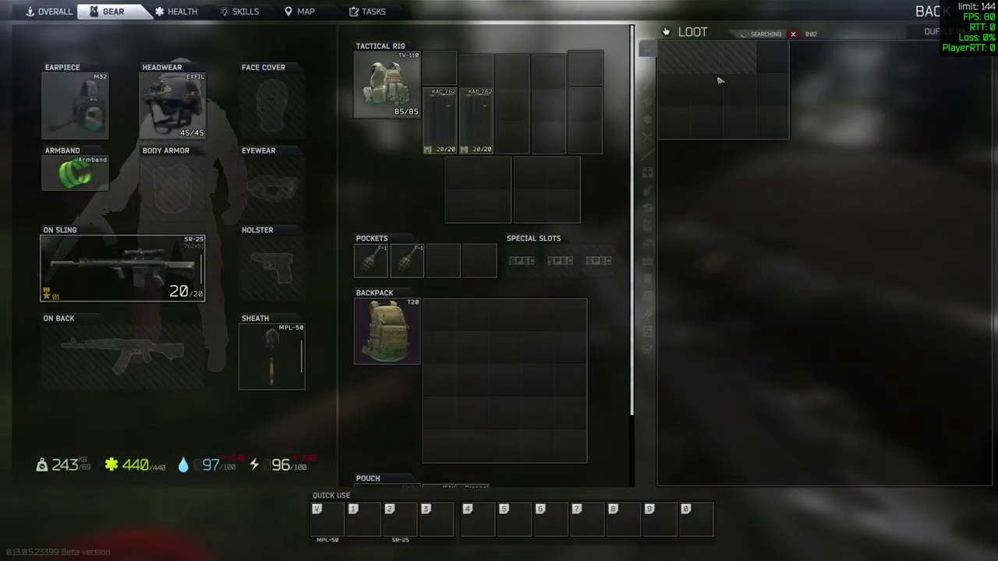
left_click_drag(705, 75, 457, 315)
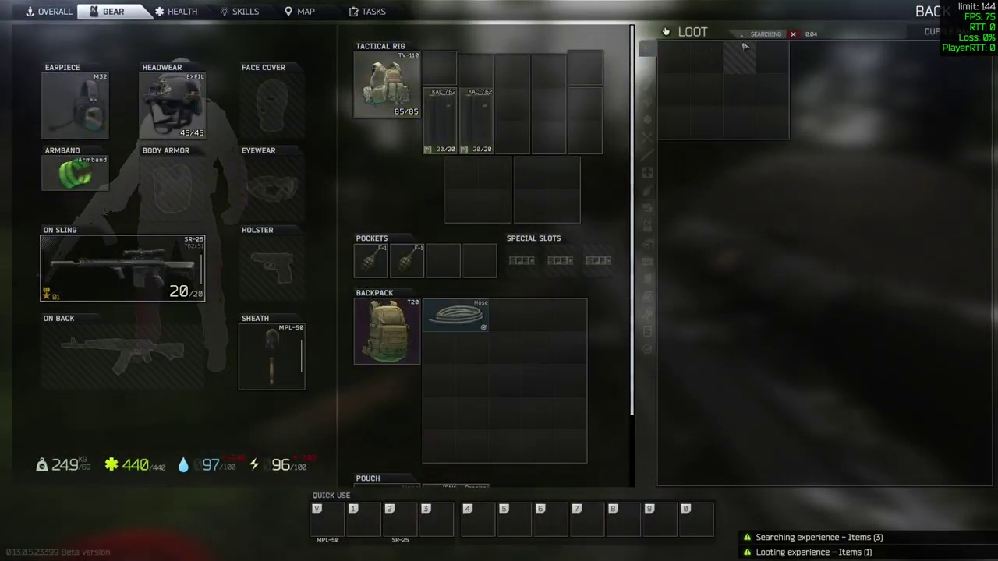
key("Tab")
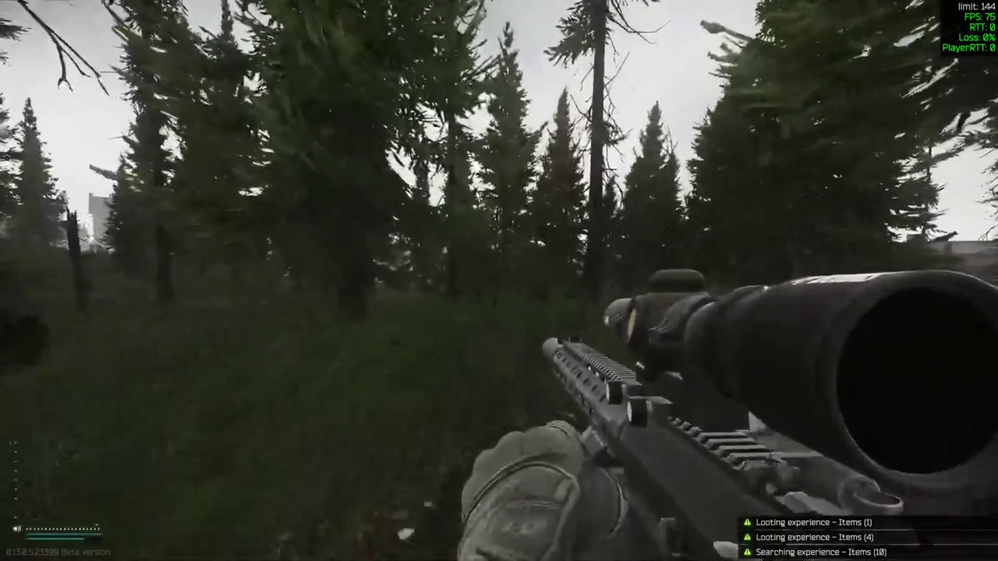
key("w")
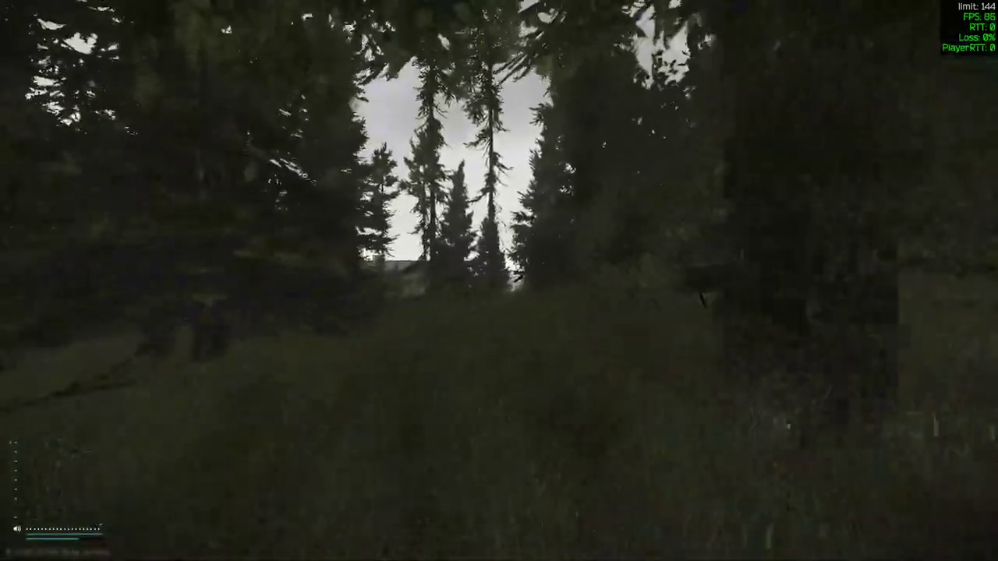